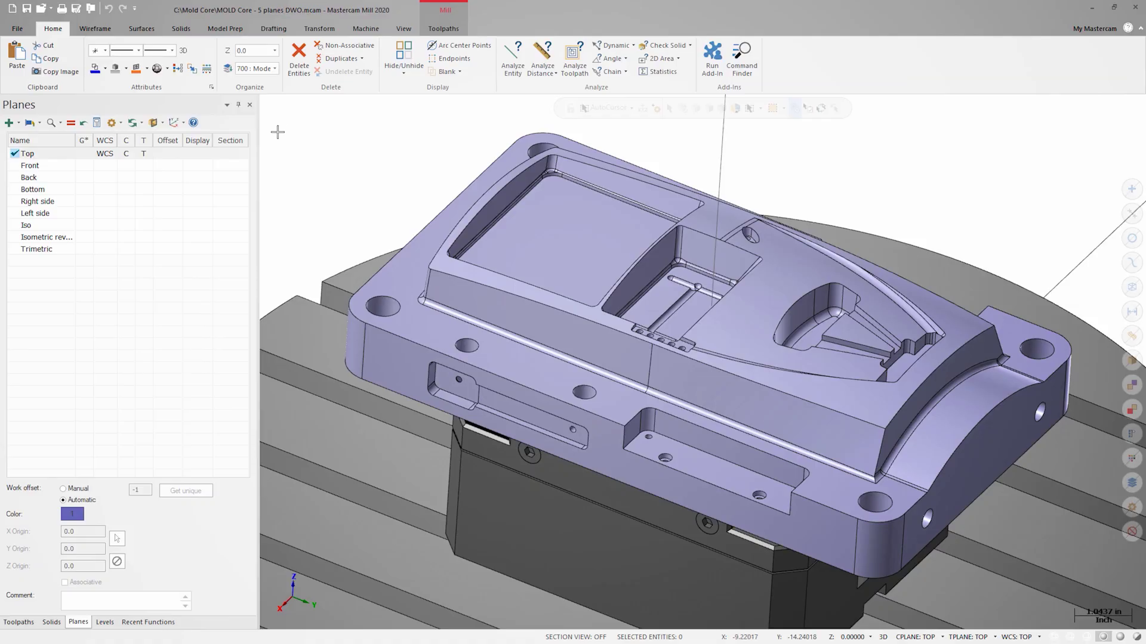
- Make LANG FIXTURING (level 900) the main level and hide the mold model level 700
{"action": "left_click", "coordinate": [105, 622]}
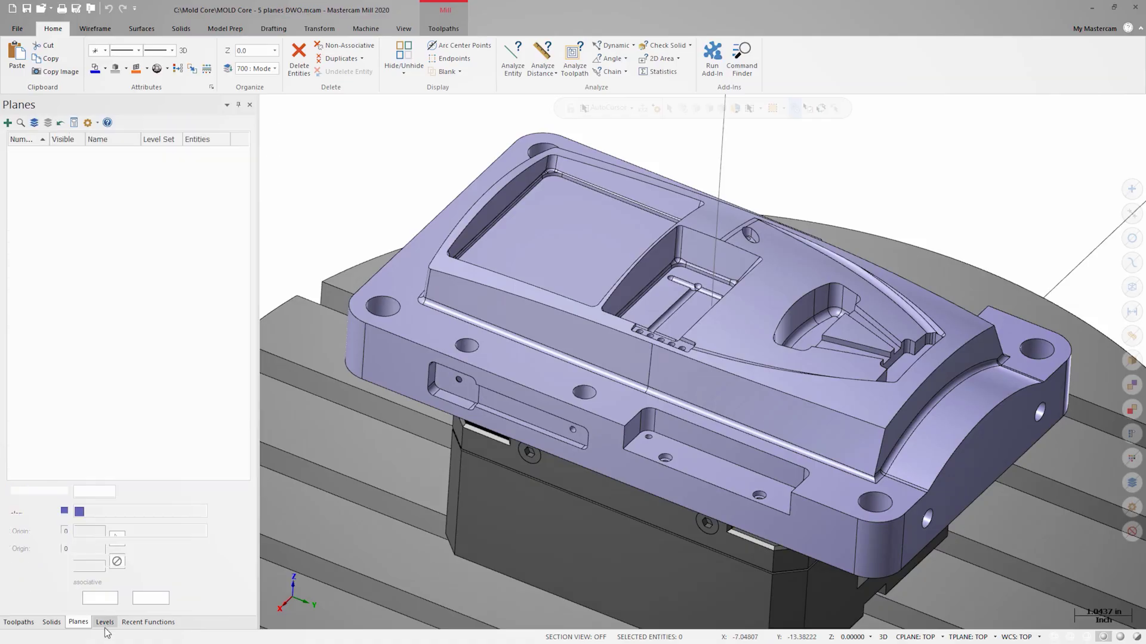
{"action": "left_click", "coordinate": [24, 165]}
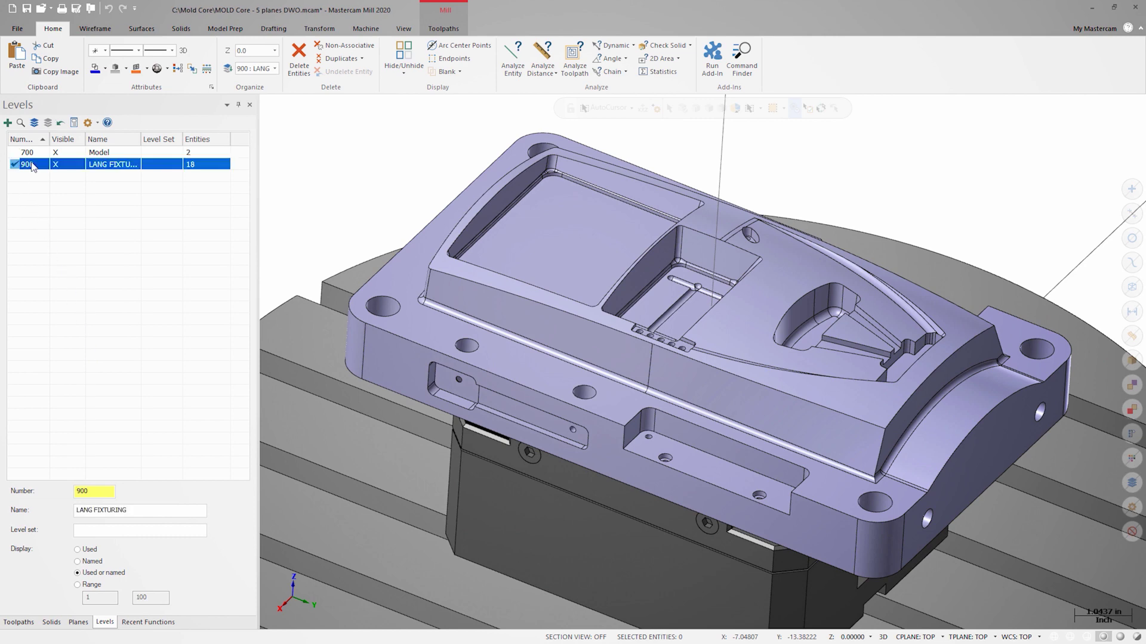
{"action": "left_click", "coordinate": [60, 154]}
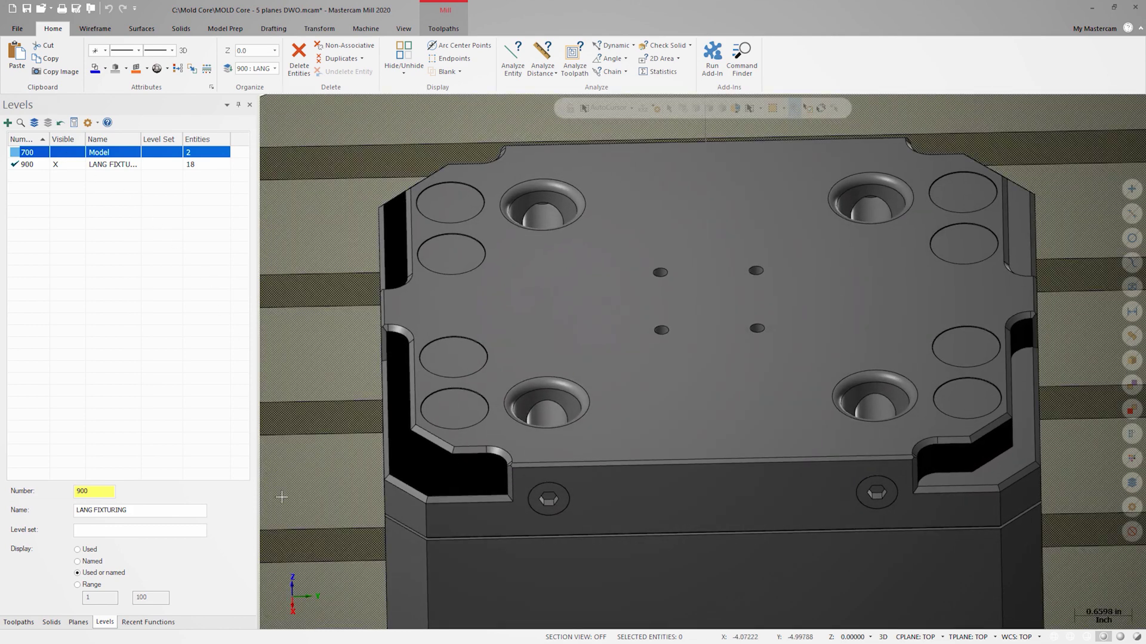
- Start a new plane on the fixture's top face, origin at Z 5.62828
{"action": "key", "text": "alt+p"}
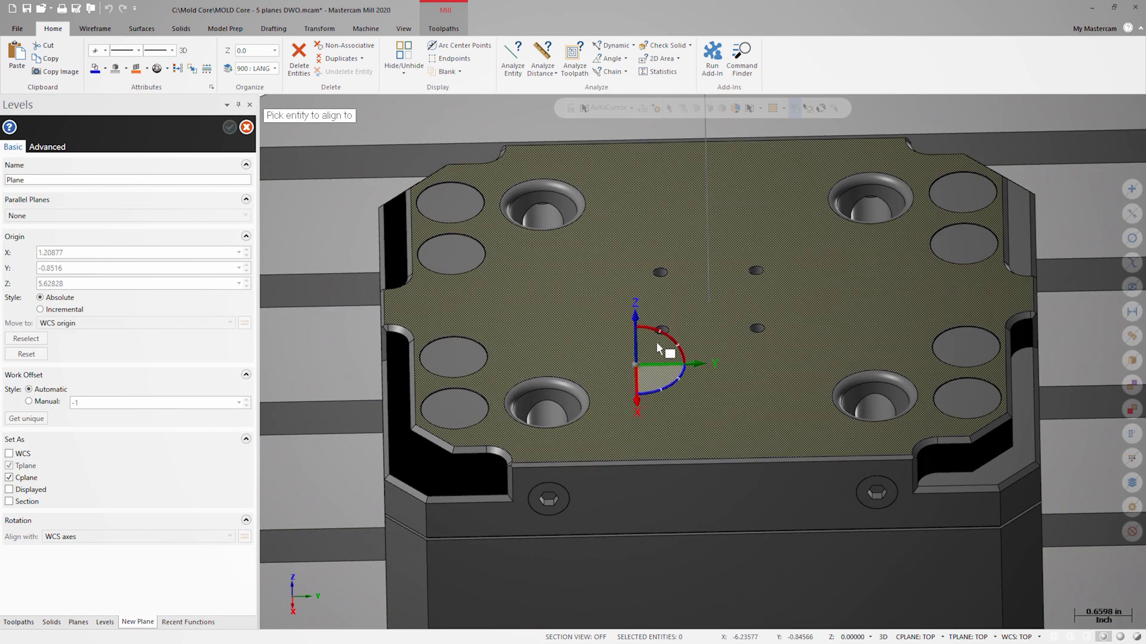
{"action": "left_click", "coordinate": [701, 306]}
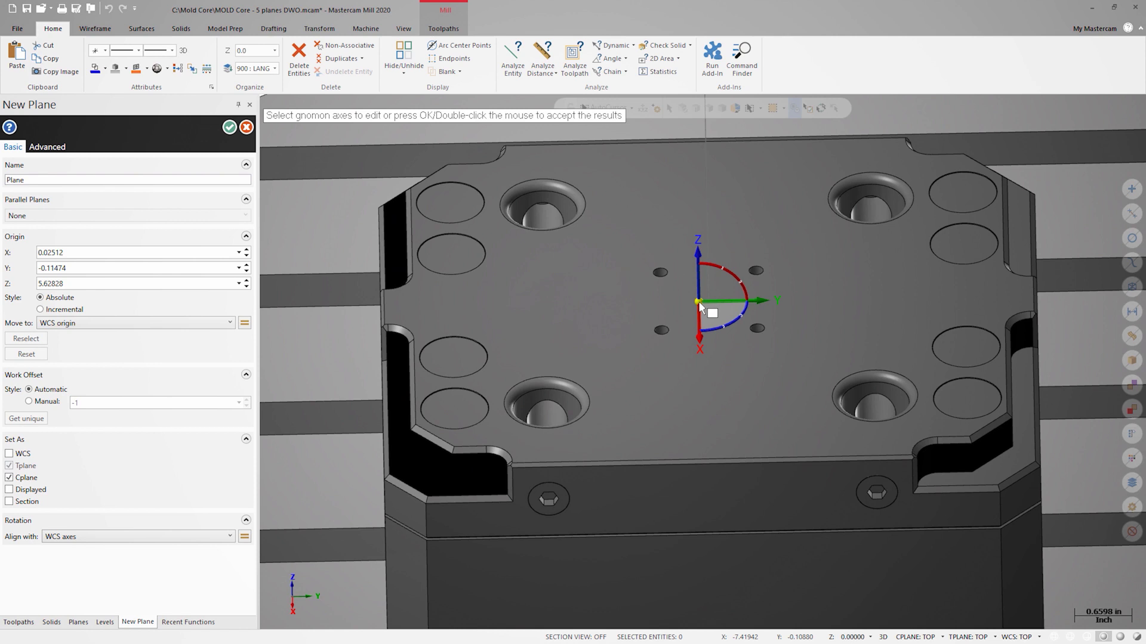
{"action": "left_click", "coordinate": [704, 301]}
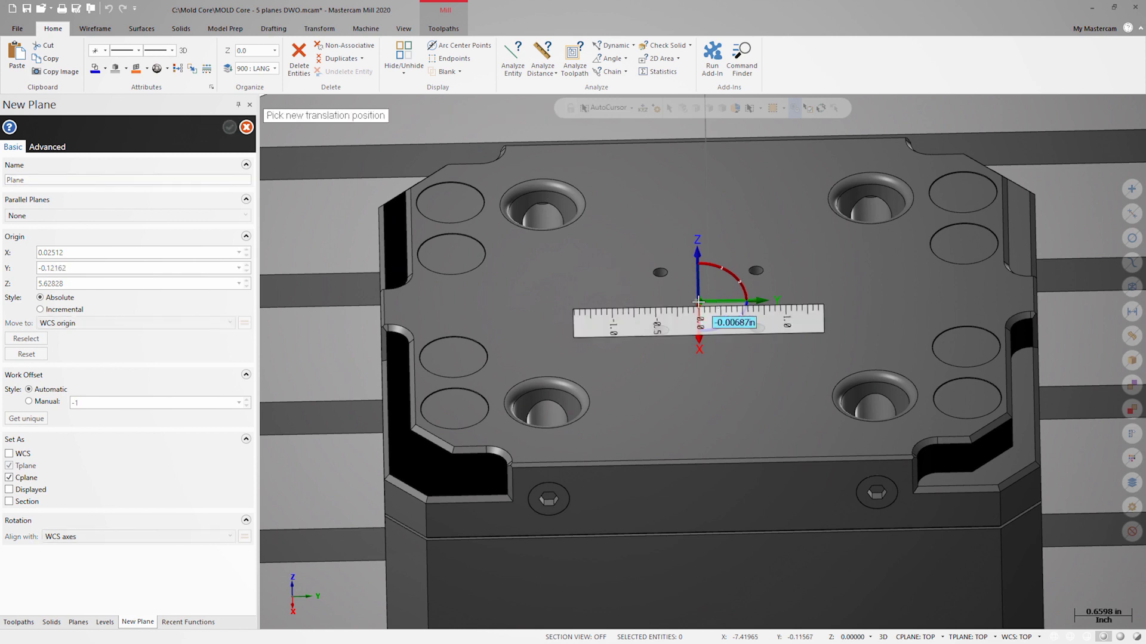
- Move the new plane's origin to X 0.0, Y 0.0, Z 5.62828 on the fixture top
{"action": "left_click", "coordinate": [715, 458]}
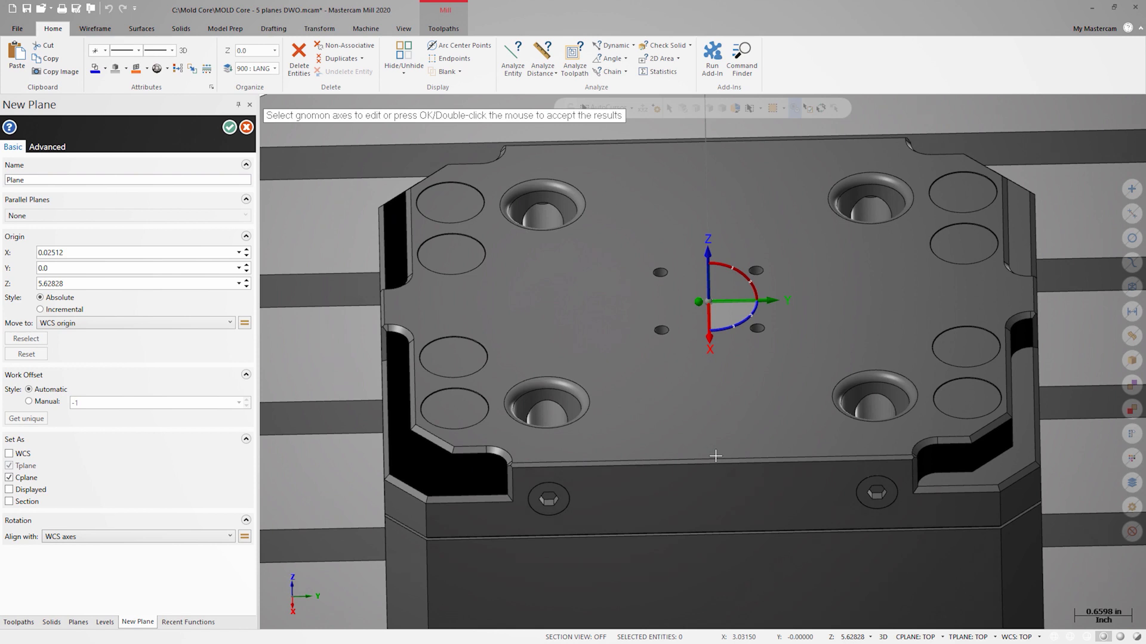
{"action": "left_click", "coordinate": [708, 322]}
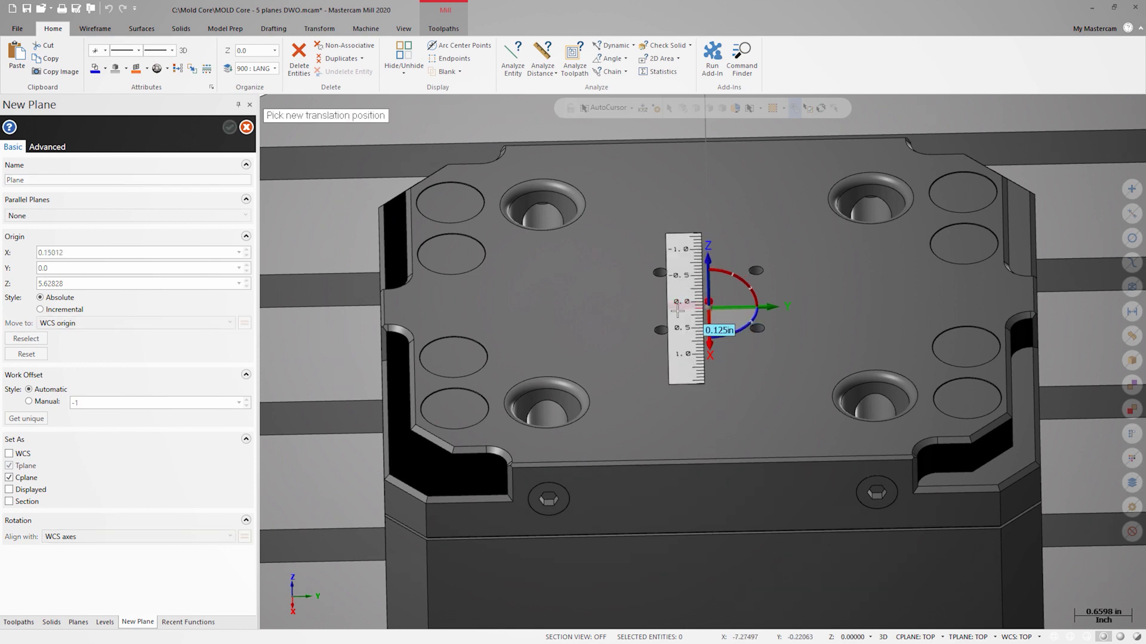
{"action": "left_click", "coordinate": [386, 307]}
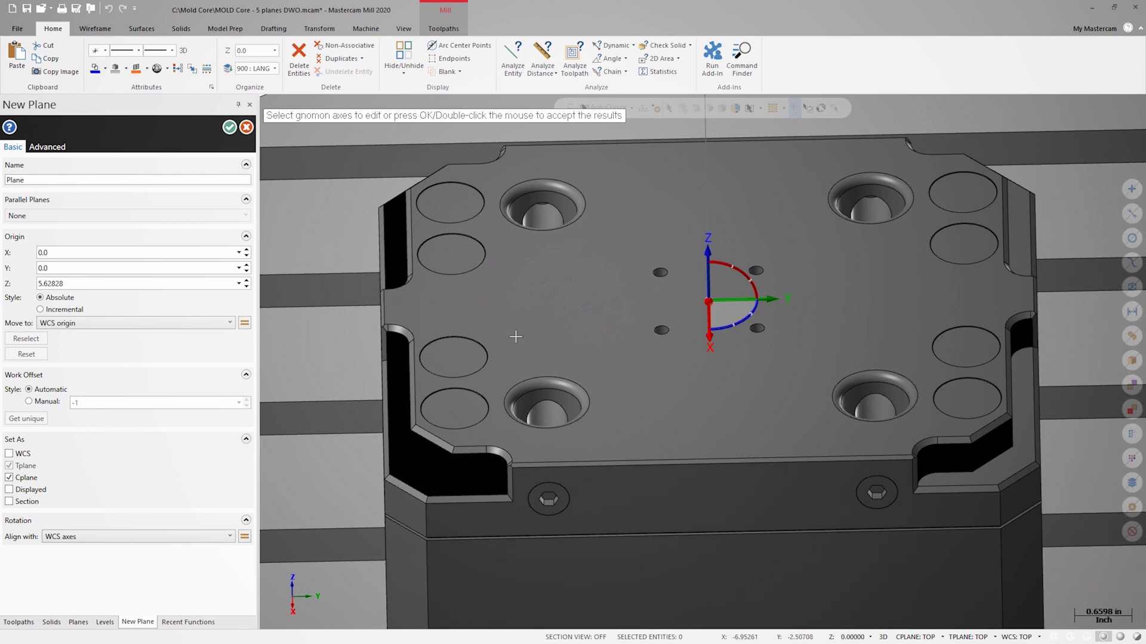
- Rotate the new plane 90° about Z so its X axis faces the fixture's side edge
{"action": "left_click", "coordinate": [723, 328]}
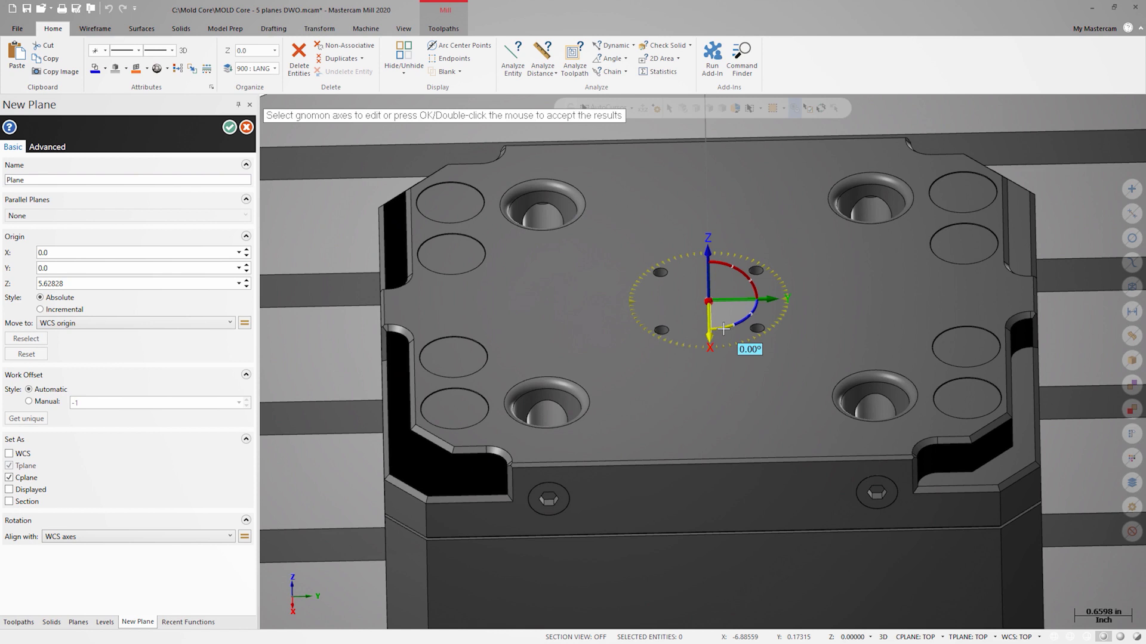
{"action": "left_click", "coordinate": [723, 329]}
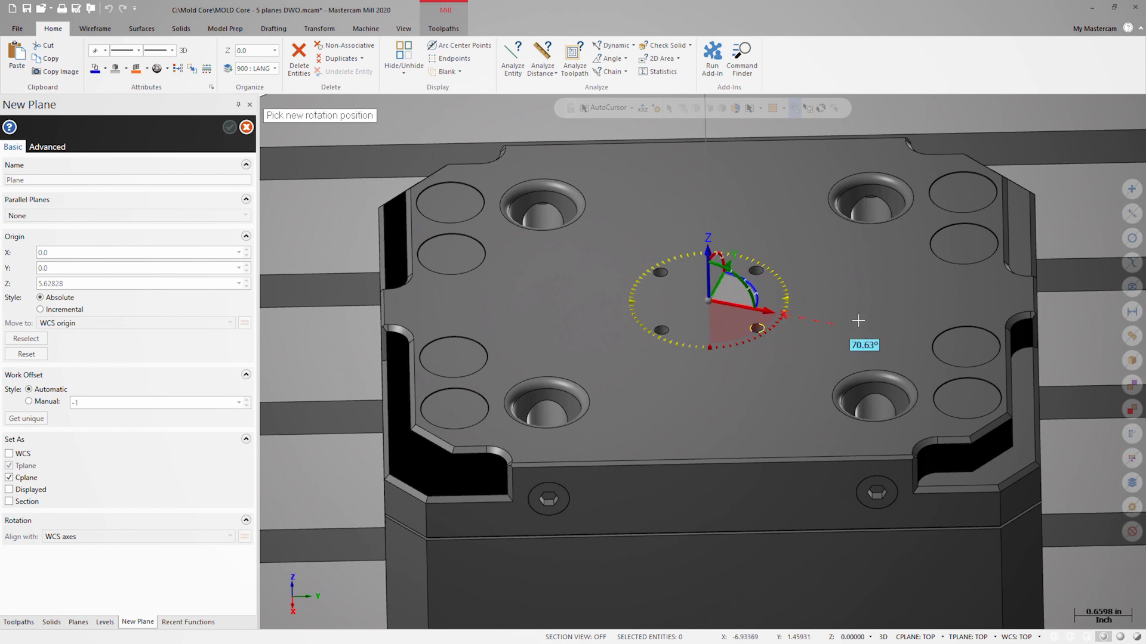
{"action": "left_click", "coordinate": [1033, 300]}
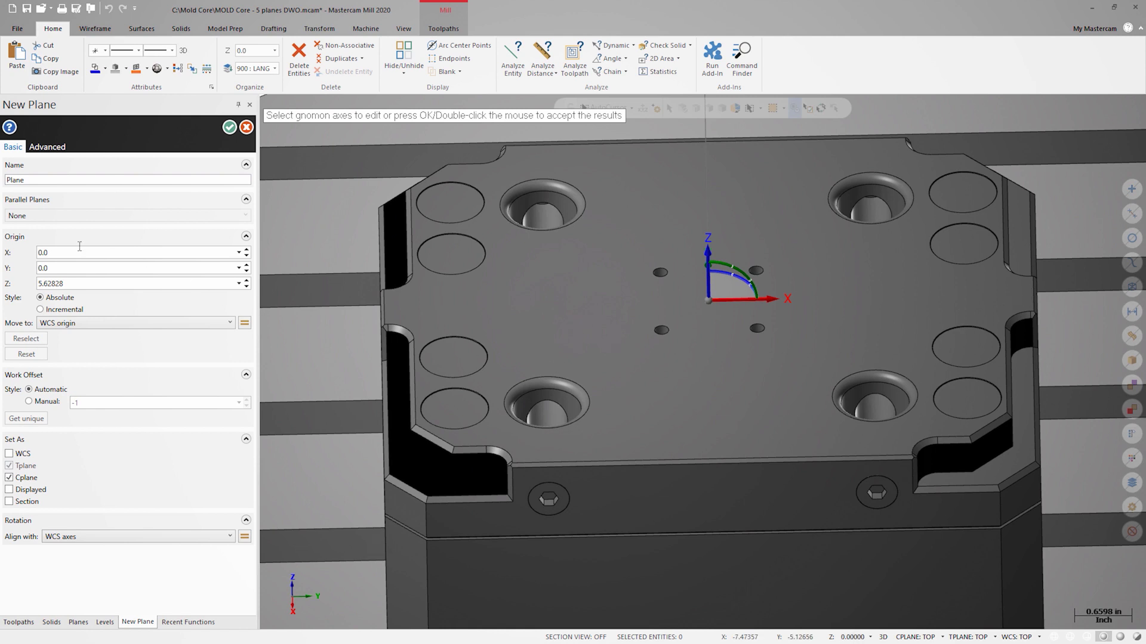
- Name the plane 'G54 Offset' with manual work offset 0, make it the WCS, and create it
{"action": "double_click", "coordinate": [27, 178]}
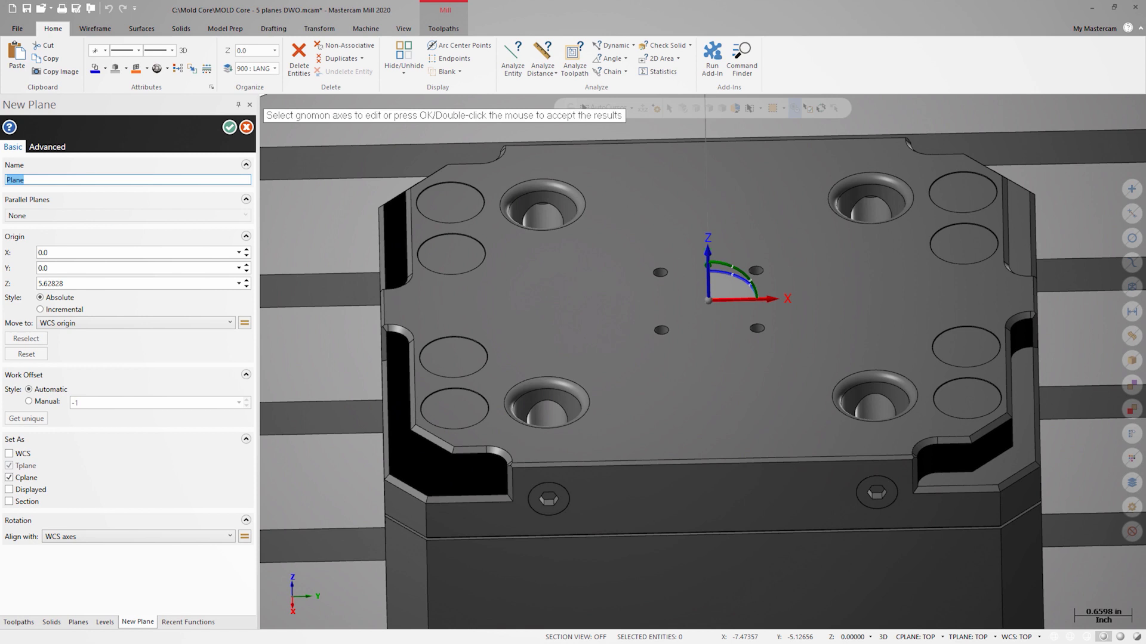
{"action": "type", "text": "G54 Offset"}
{"action": "left_click", "coordinate": [28, 401]}
{"action": "left_click_drag", "start_coordinate": [84, 401], "coordinate": [68, 409]}
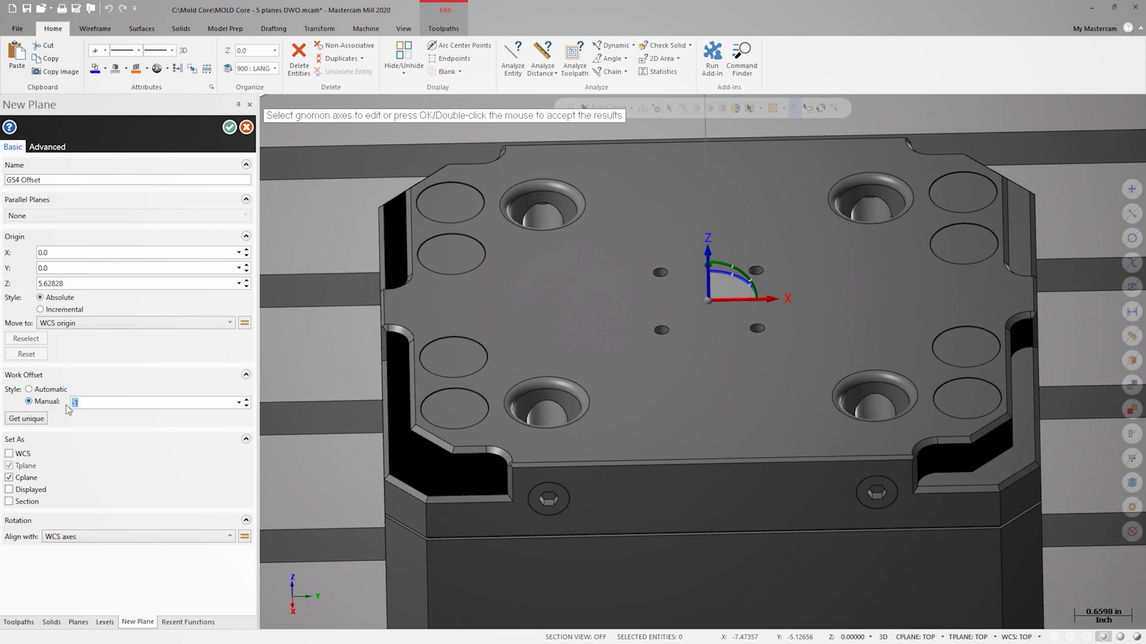
{"action": "type", "text": "0"}
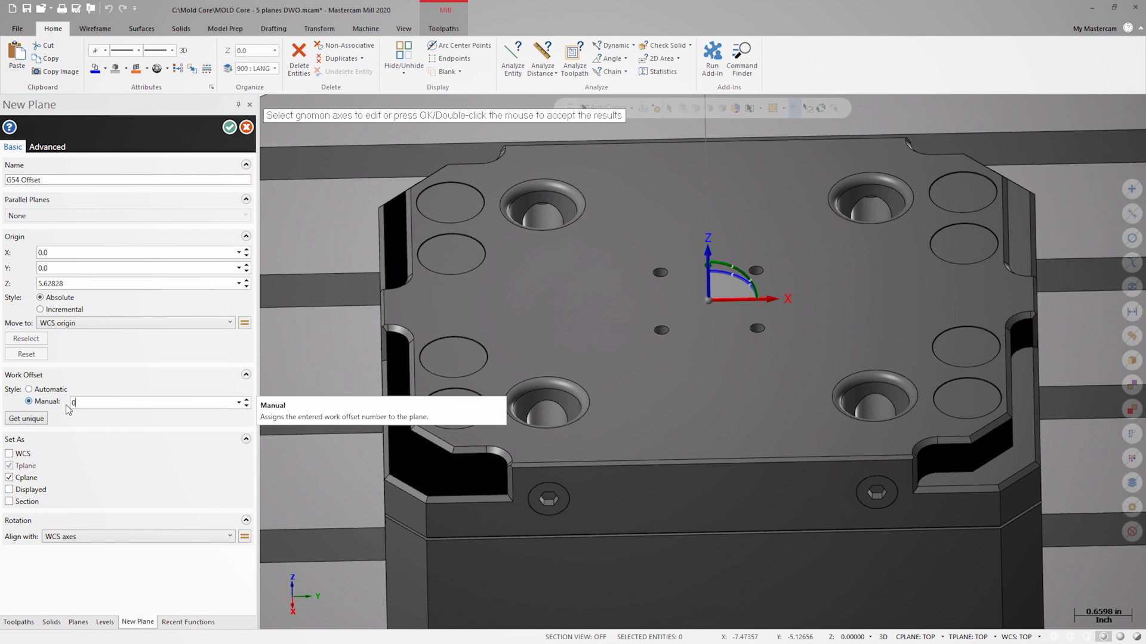
{"action": "left_click", "coordinate": [9, 453]}
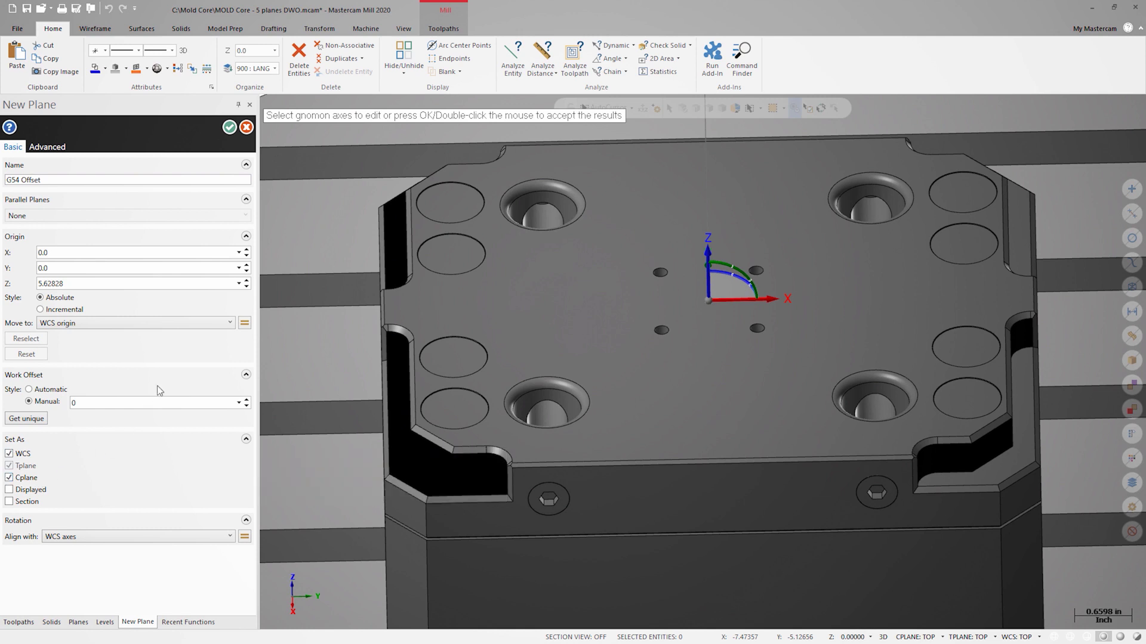
{"action": "left_click", "coordinate": [228, 127]}
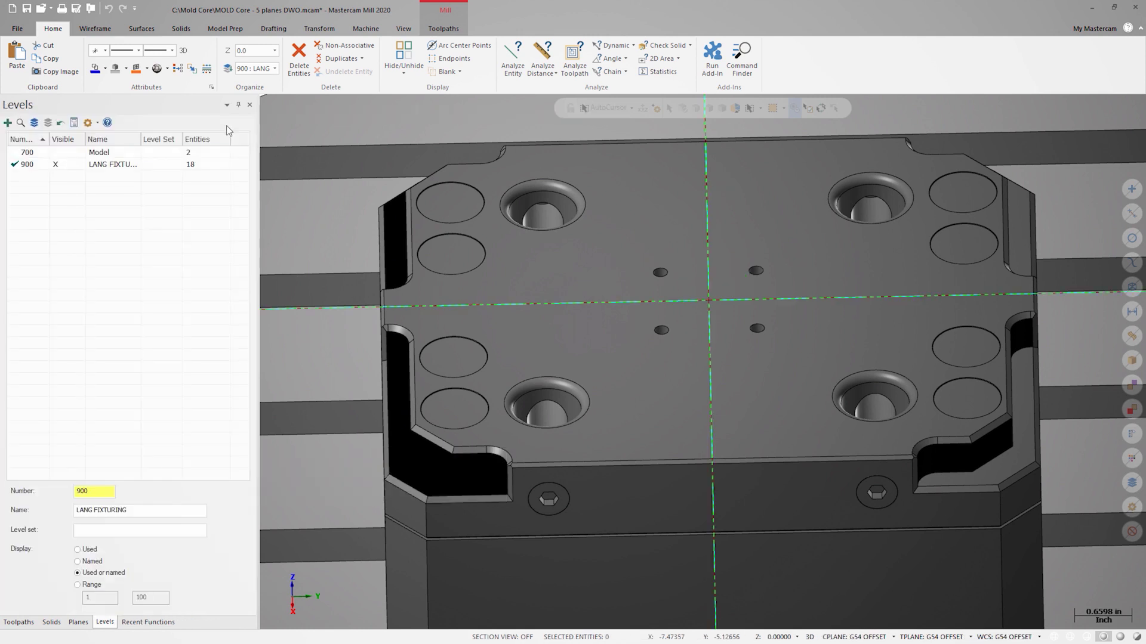
- Show the Planes list with G54 Offset as WCS, Cplane and Tplane, mold model visible
{"action": "left_click", "coordinate": [79, 622]}
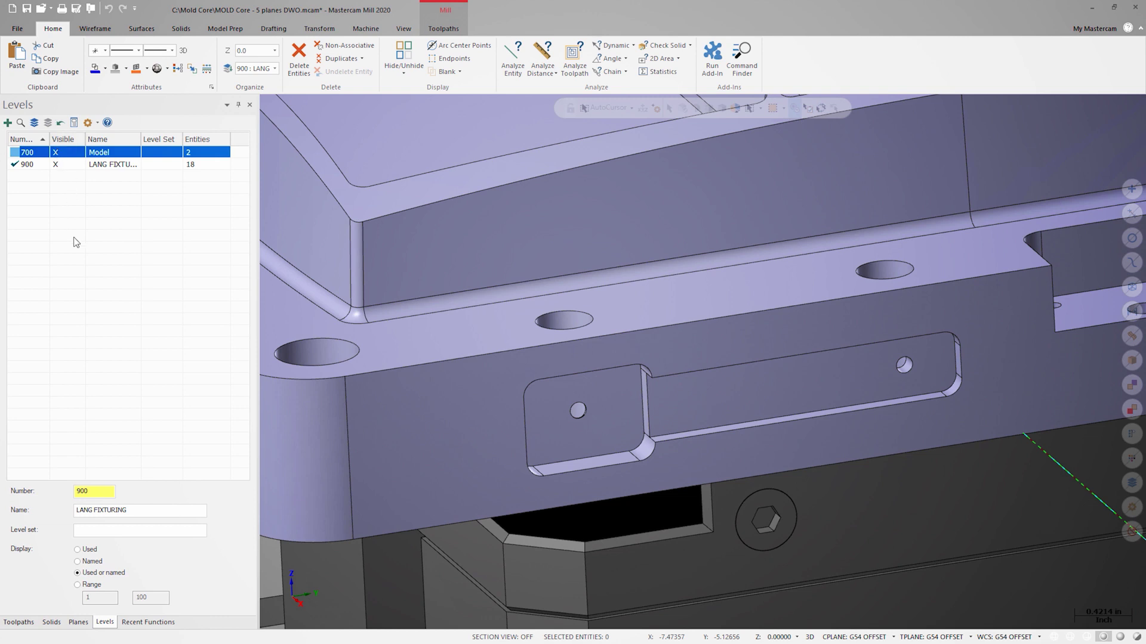
{"action": "left_click", "coordinate": [79, 623]}
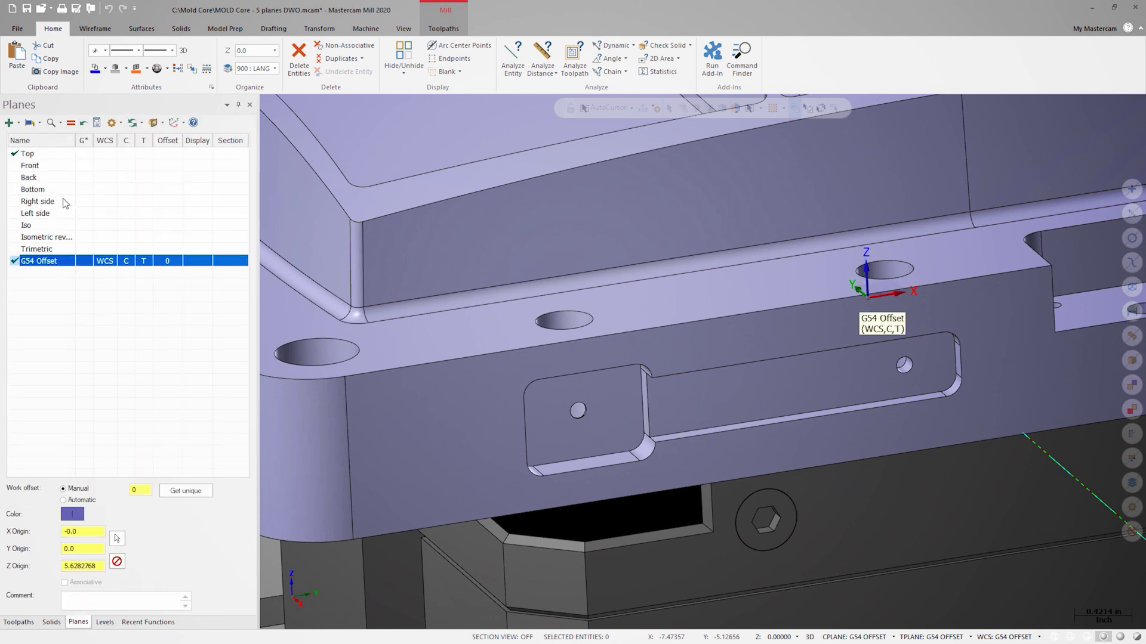
- Create a plane from the side slot's flat back face, accepting the first suggested orientation
{"action": "left_click", "coordinate": [10, 123]}
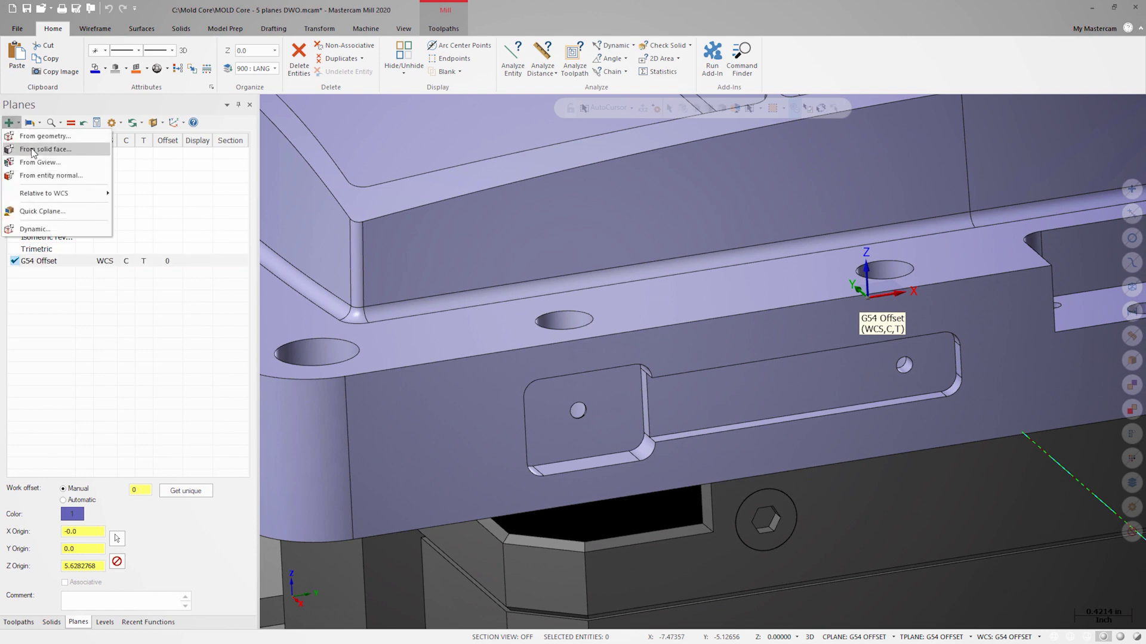
{"action": "left_click", "coordinate": [33, 150]}
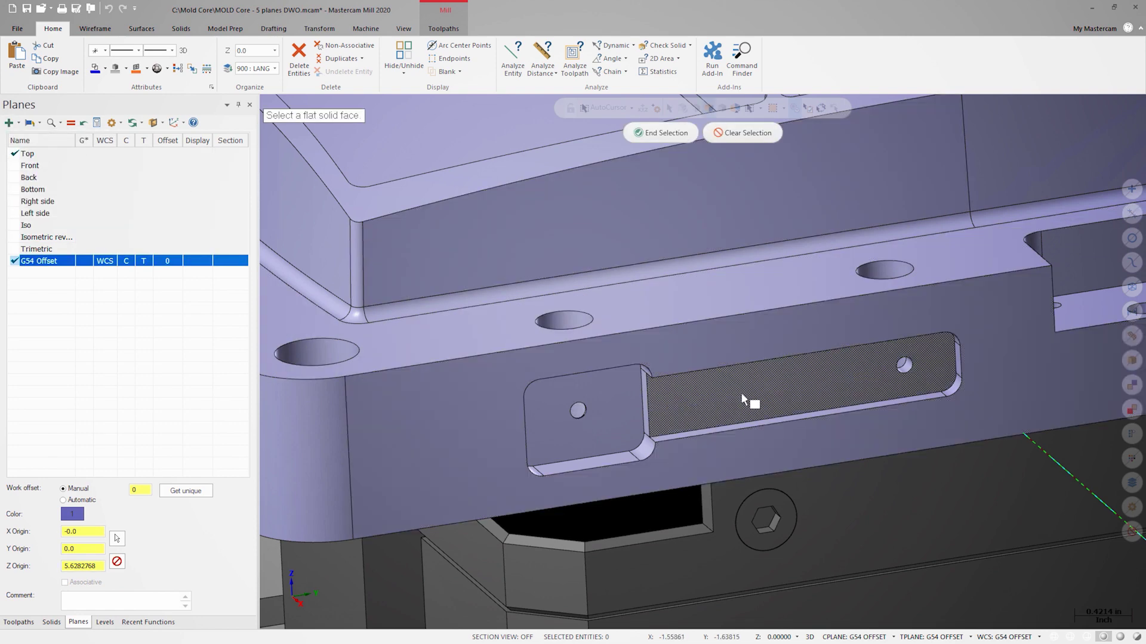
{"action": "left_click", "coordinate": [744, 399]}
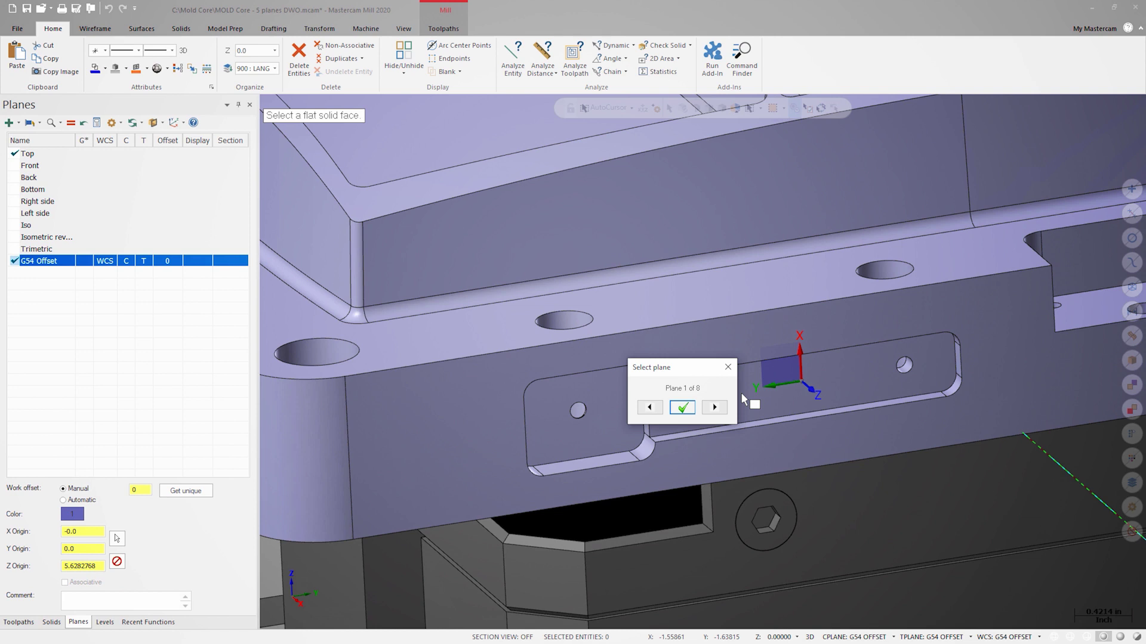
{"action": "left_click", "coordinate": [680, 408]}
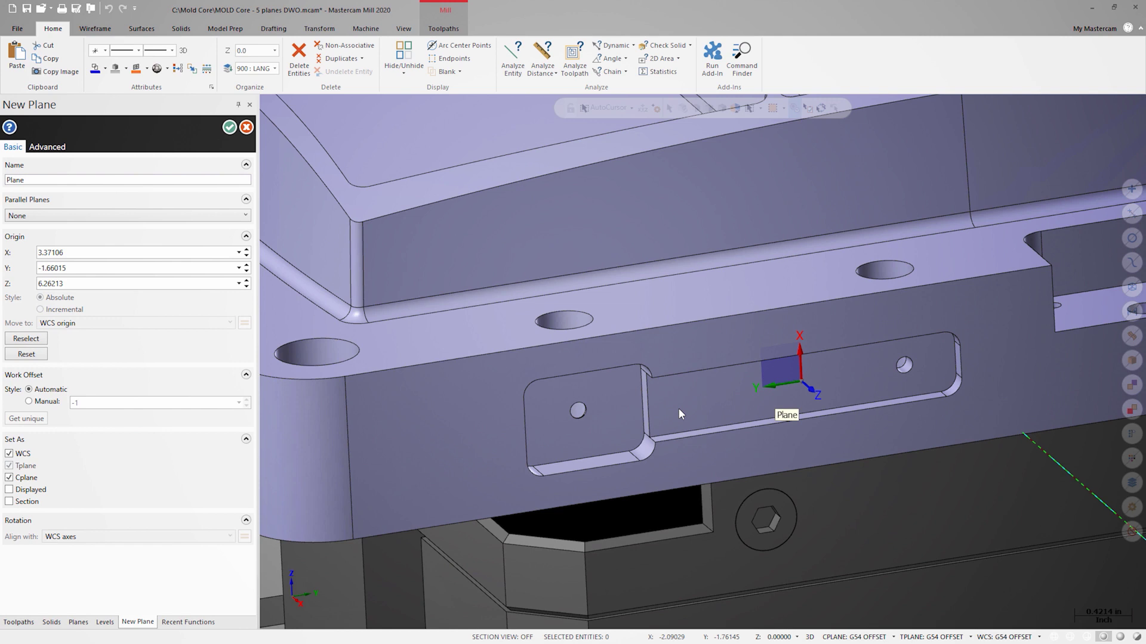
- Begin naming the plane Side Feature 1 and switch its work offset to manual
{"action": "left_click_drag", "start_coordinate": [27, 180], "coordinate": [6, 180]}
{"action": "type", "text": "Side Feature 1"}
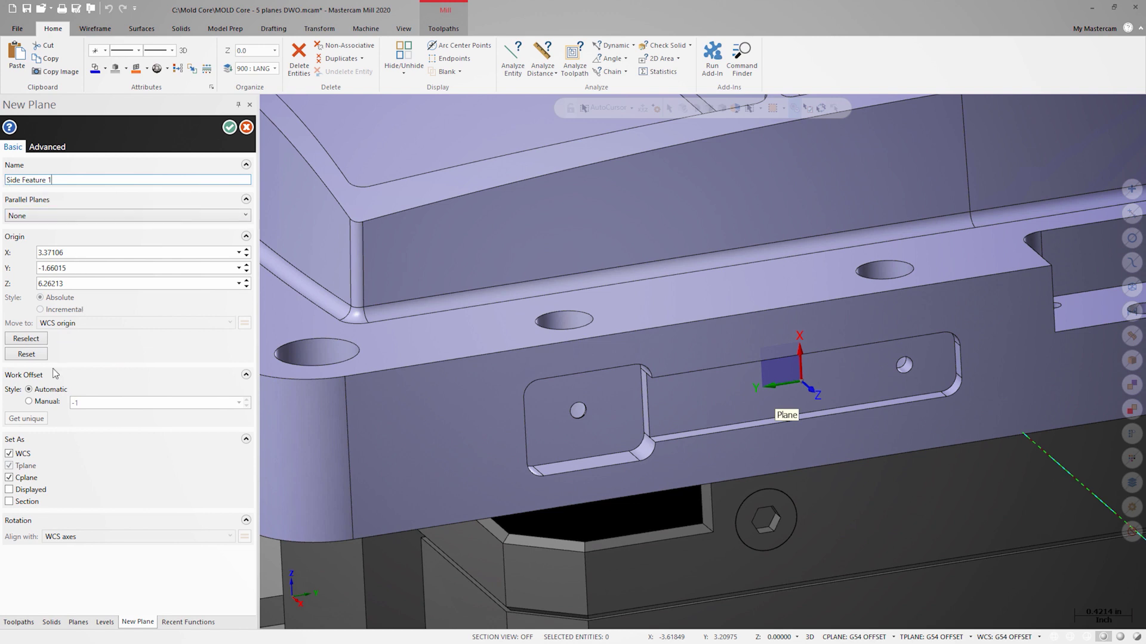
{"action": "left_click", "coordinate": [29, 401]}
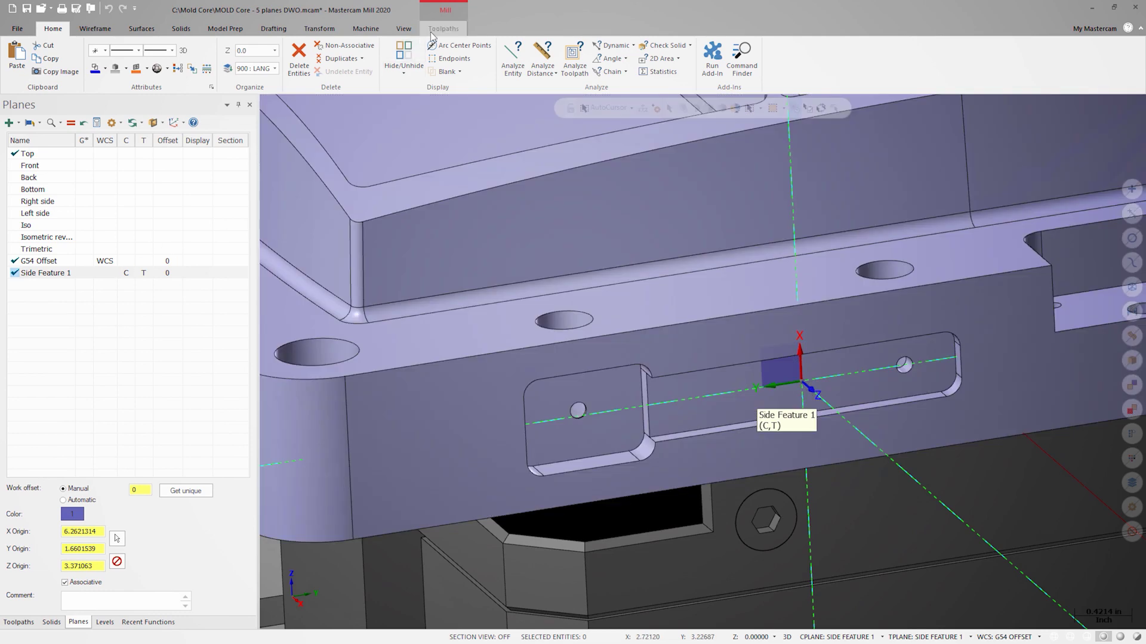
- Start a 2D Contour toolpath chained on the side slot's outline
{"action": "left_click", "coordinate": [444, 28]}
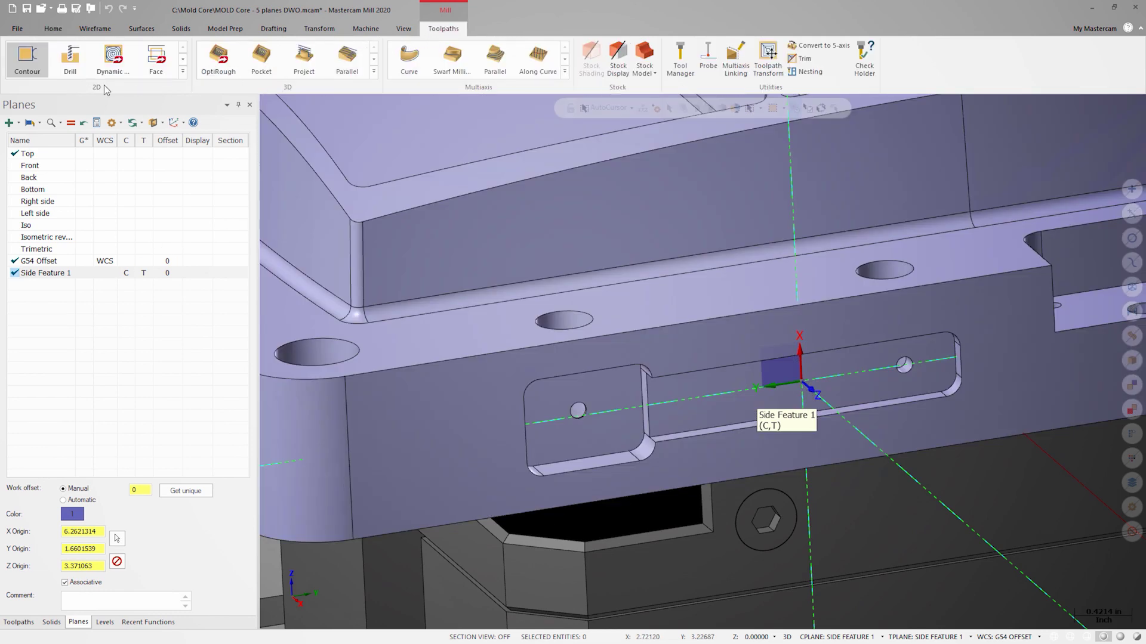
{"action": "left_click", "coordinate": [31, 62]}
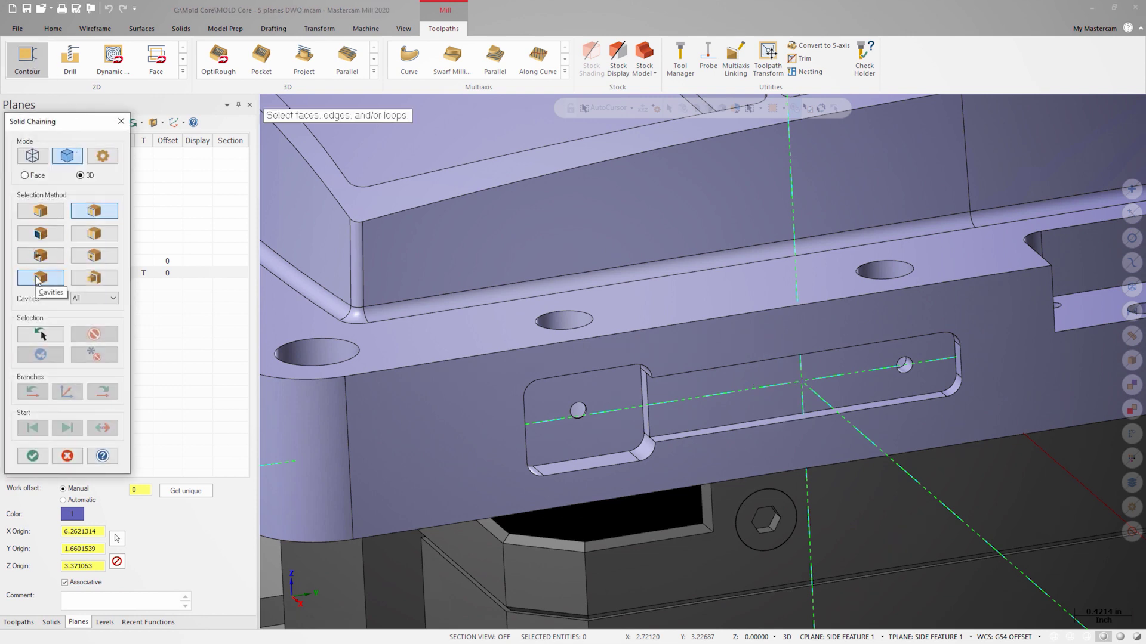
{"action": "left_click", "coordinate": [438, 417]}
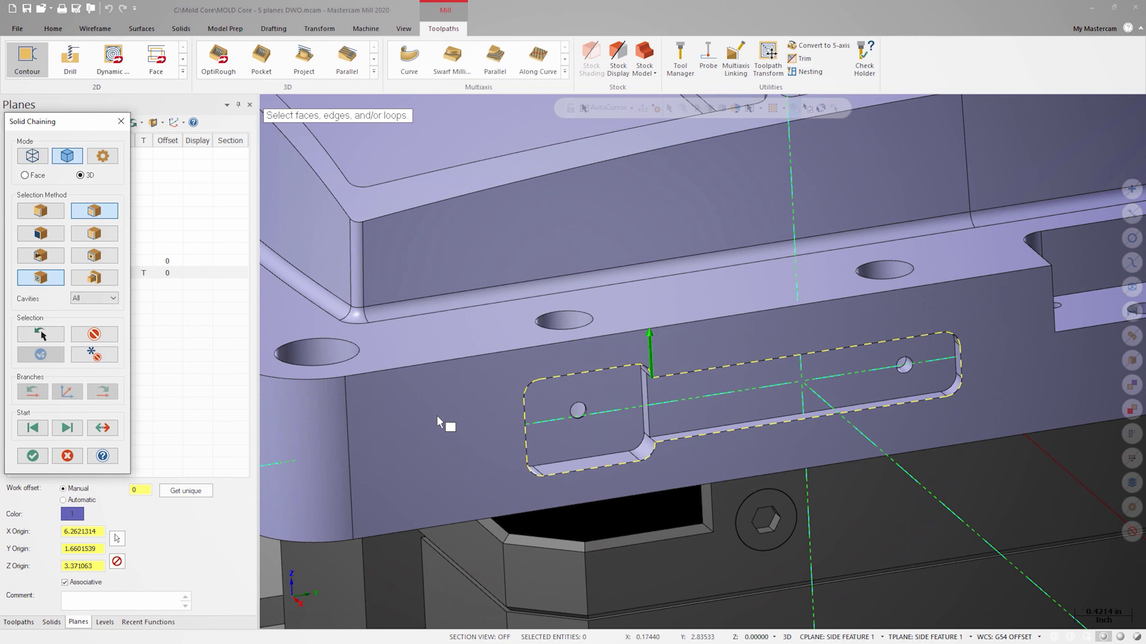
{"action": "left_click", "coordinate": [33, 456]}
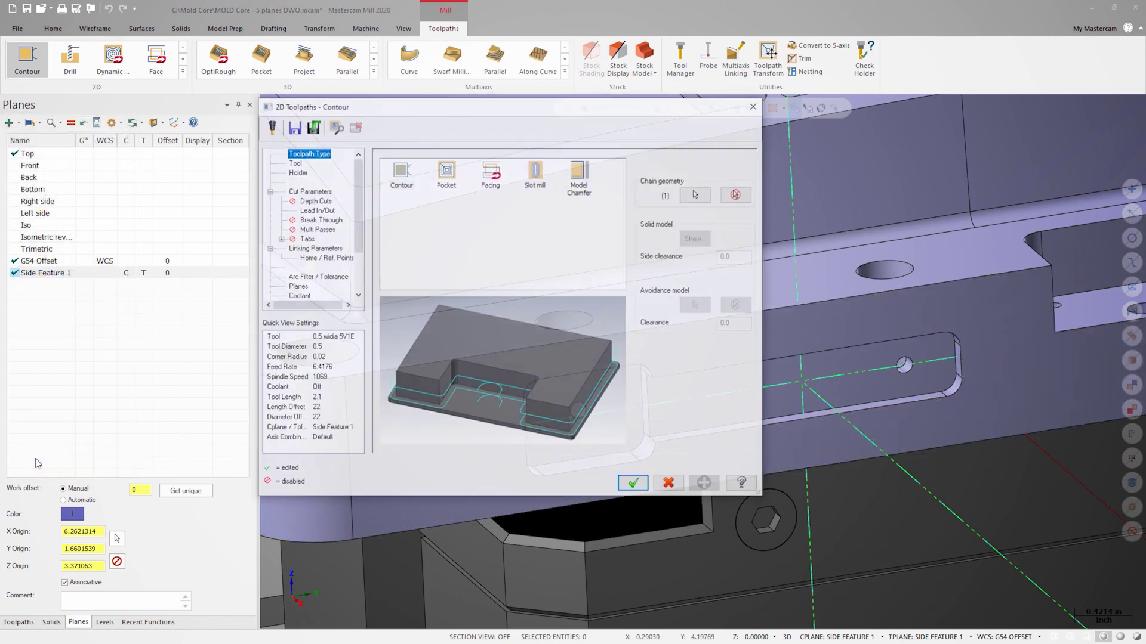
{"action": "left_click", "coordinate": [296, 286]}
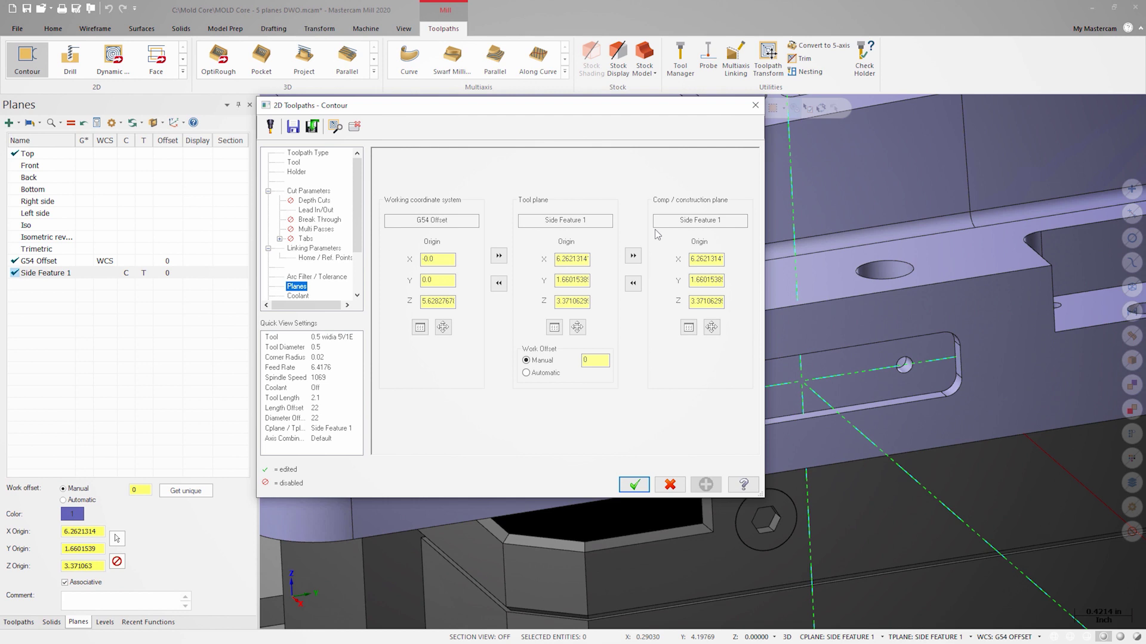
- Keep Side Feature 1 as tool plane and select tool #3, the 0.125 Bull-Nosed Endmill
{"action": "left_click", "coordinate": [553, 328]}
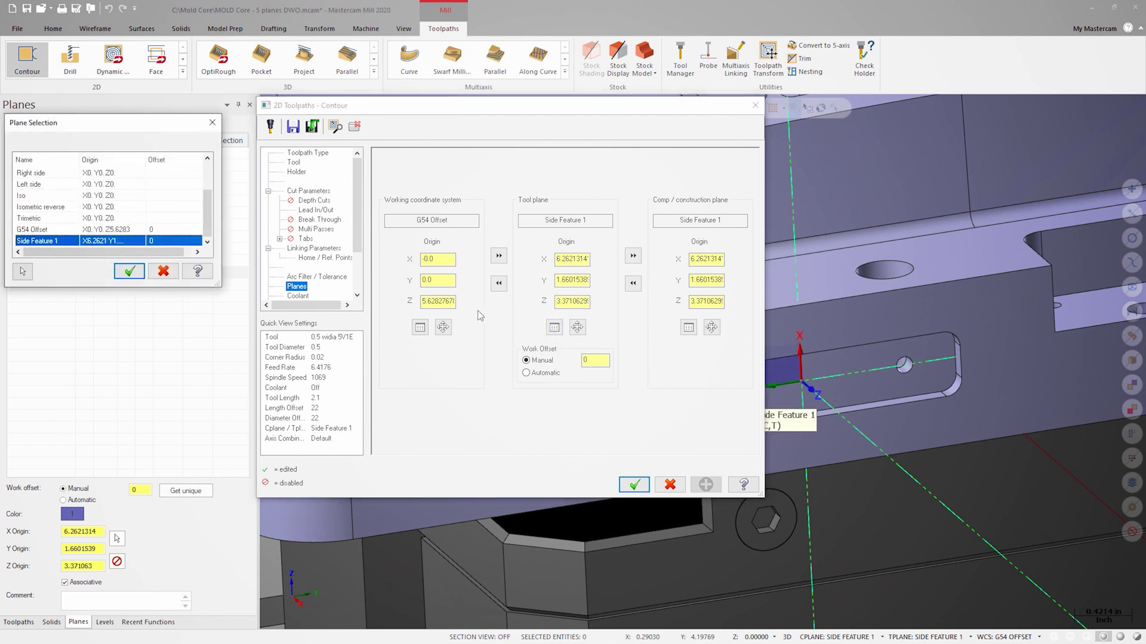
{"action": "left_click", "coordinate": [167, 274]}
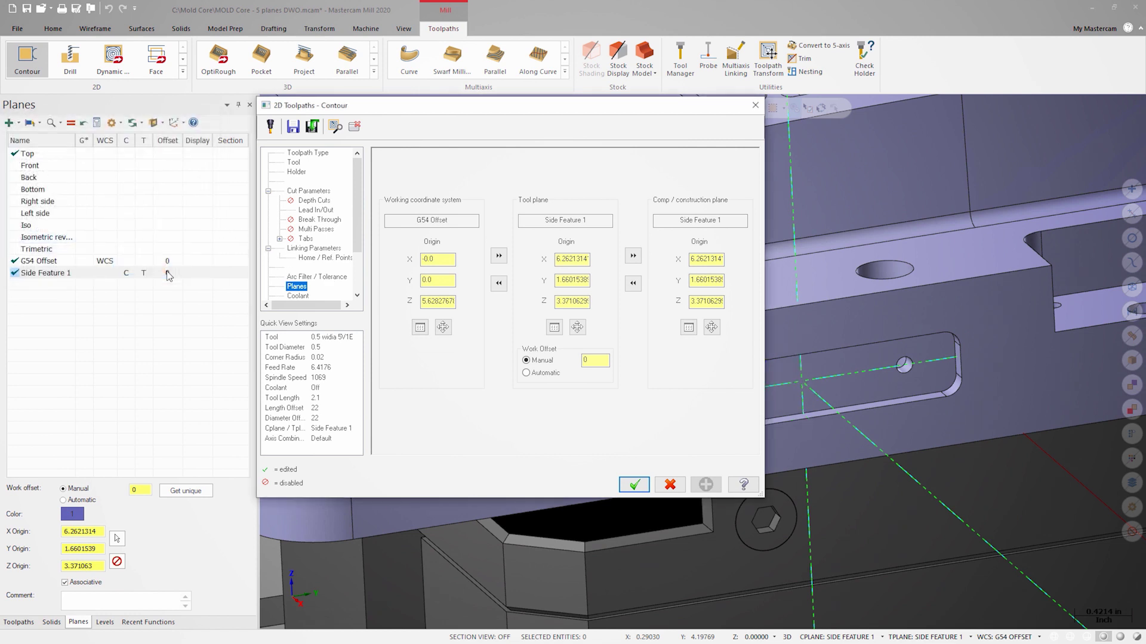
{"action": "left_click", "coordinate": [294, 162]}
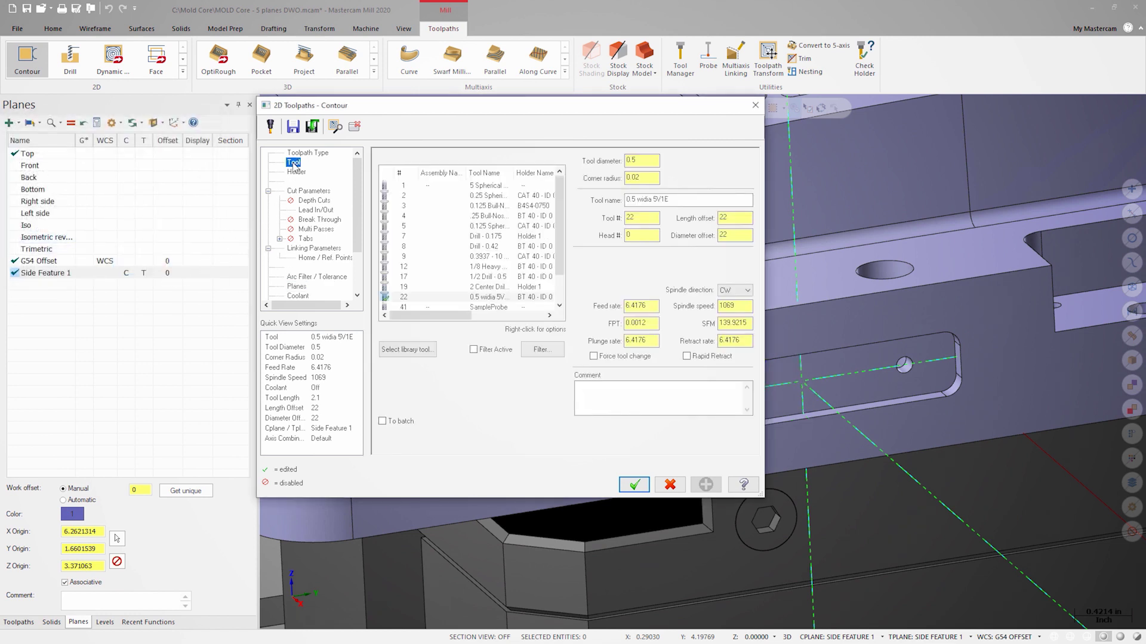
{"action": "left_click", "coordinate": [475, 207]}
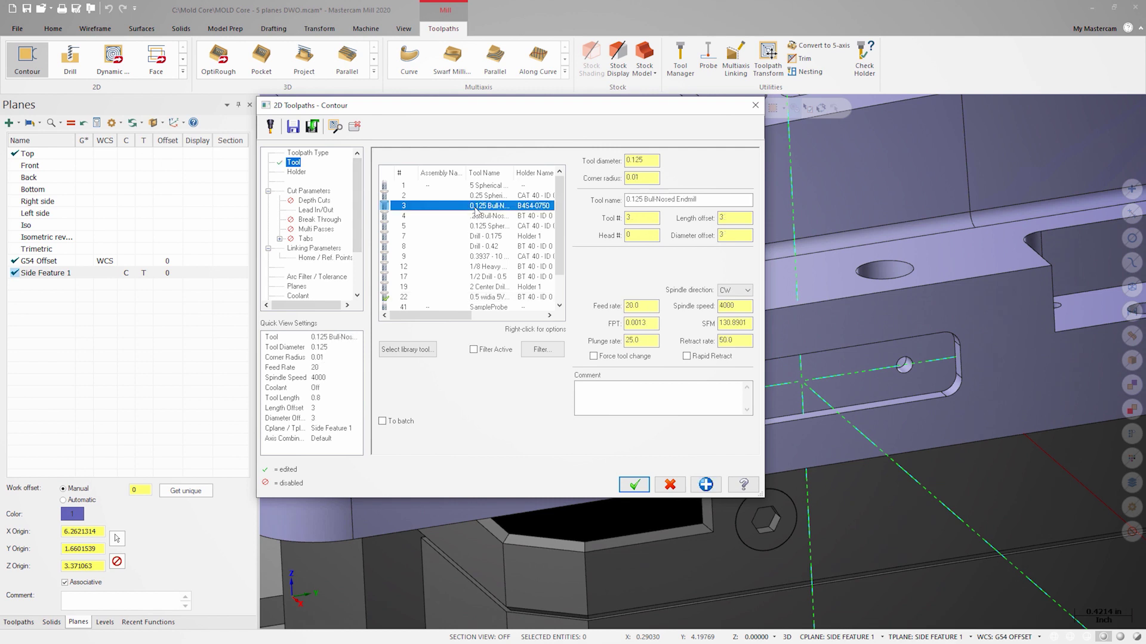
{"action": "left_click", "coordinate": [310, 193]}
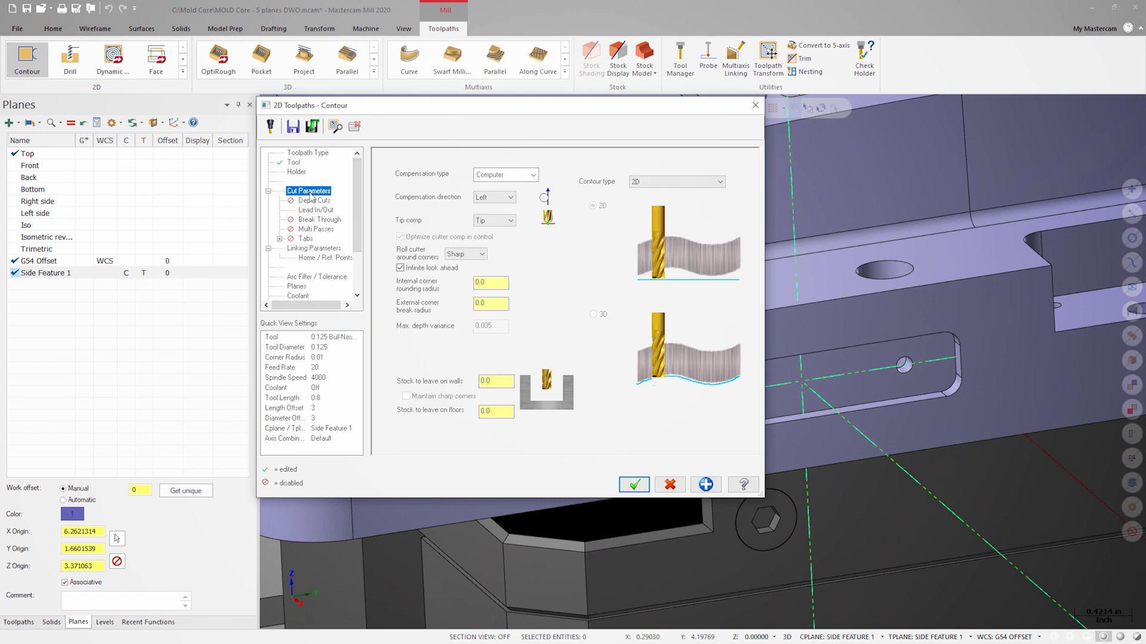
{"action": "left_click", "coordinate": [318, 249]}
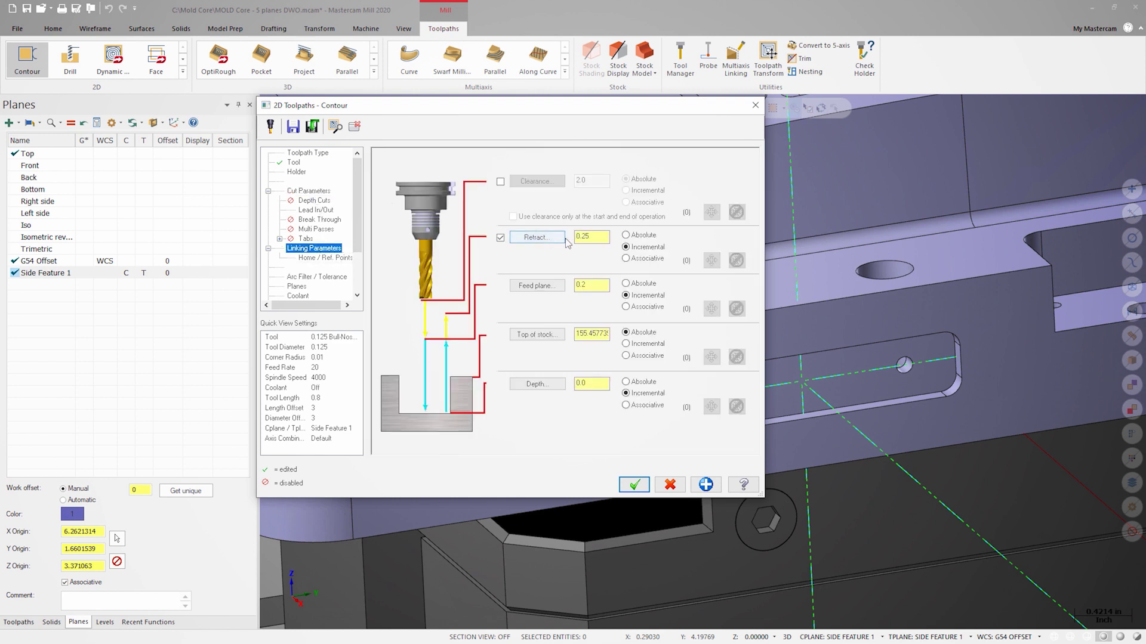
- Make retract, feed plane and depth absolute, picking depth 0.0 and top of stock 0.125 from the slot
{"action": "left_click", "coordinate": [626, 236]}
{"action": "left_click", "coordinate": [627, 284]}
{"action": "left_click", "coordinate": [626, 382]}
{"action": "left_click", "coordinate": [537, 383]}
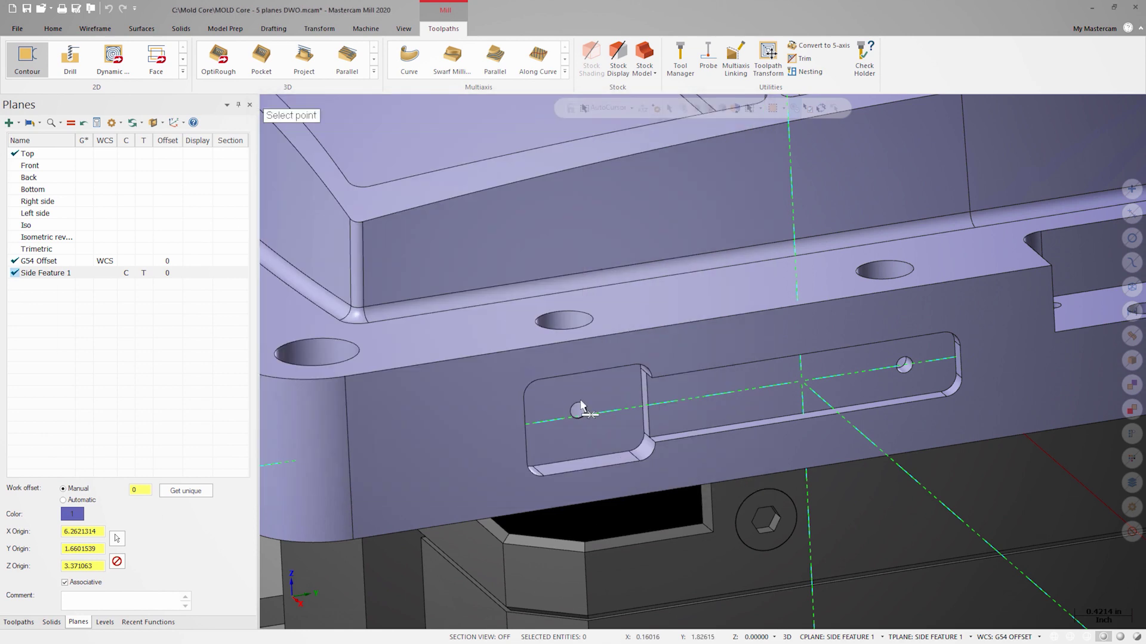
{"action": "left_click", "coordinate": [652, 410]}
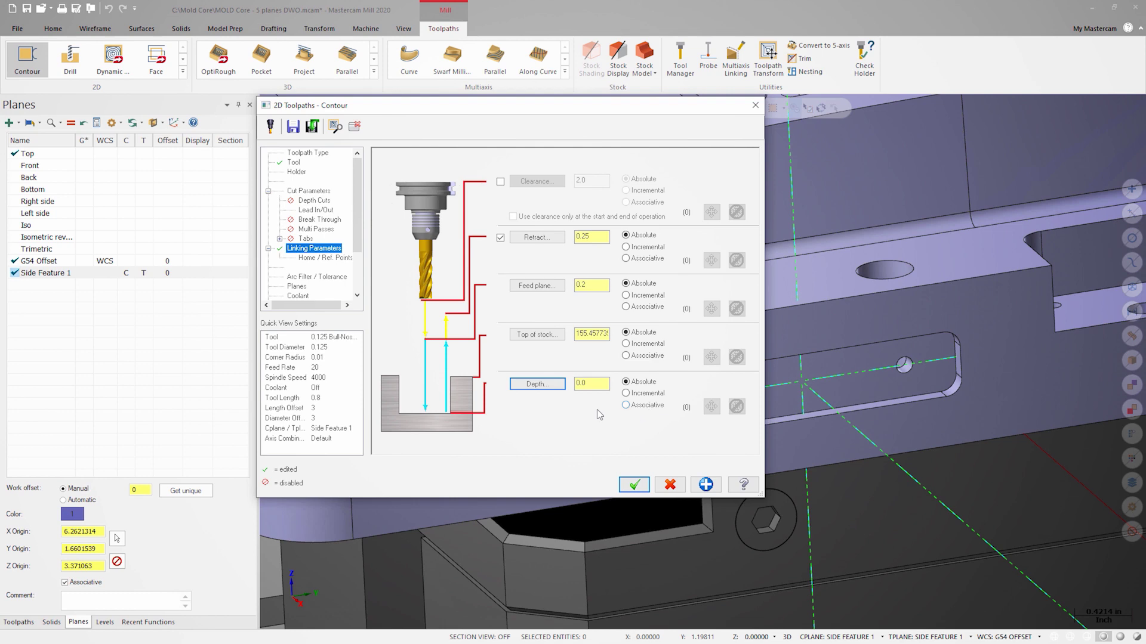
{"action": "left_click", "coordinate": [537, 334]}
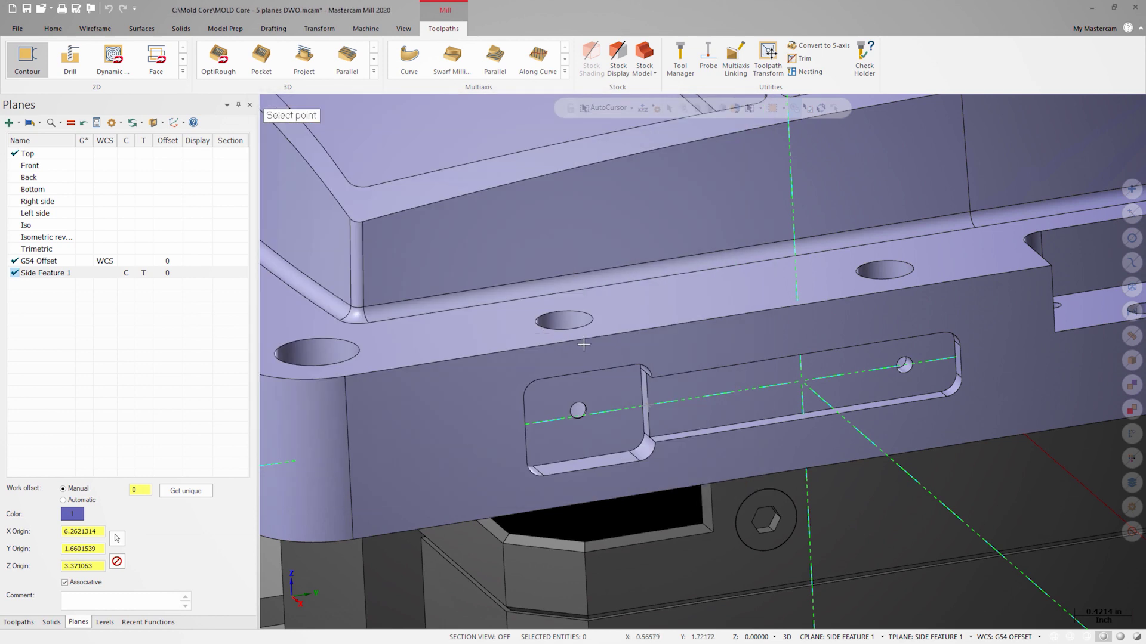
{"action": "left_click", "coordinate": [653, 381]}
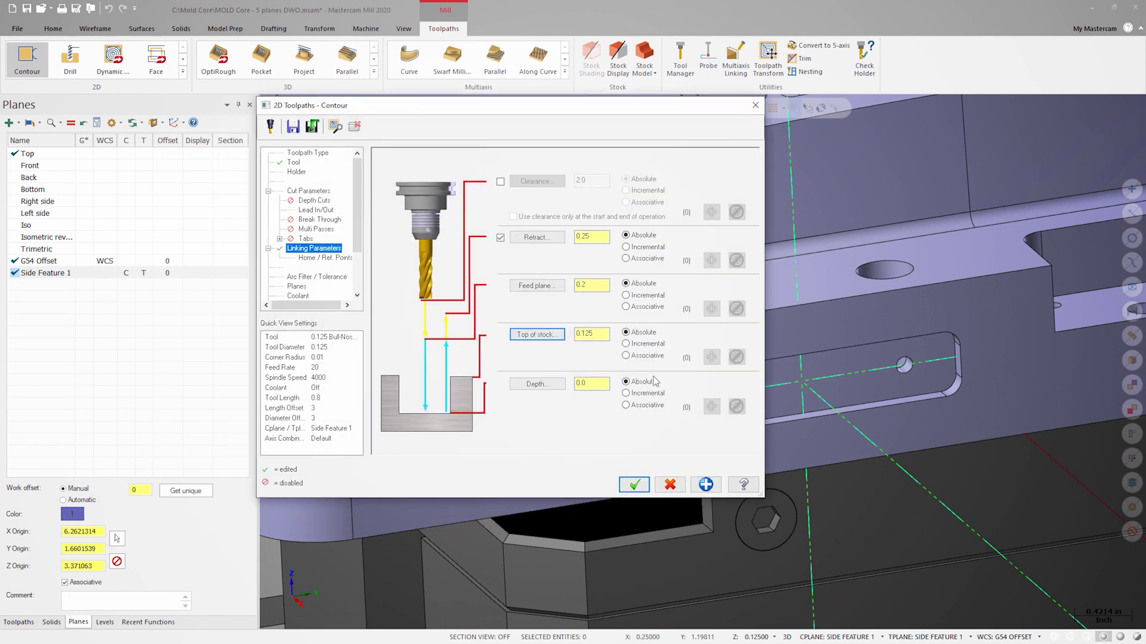
- Set feed plane 0.375 and retract 3, then generate the contour toolpath
{"action": "double_click", "coordinate": [580, 285]}
{"action": "double_click", "coordinate": [580, 232]}
{"action": "left_click", "coordinate": [634, 484]}
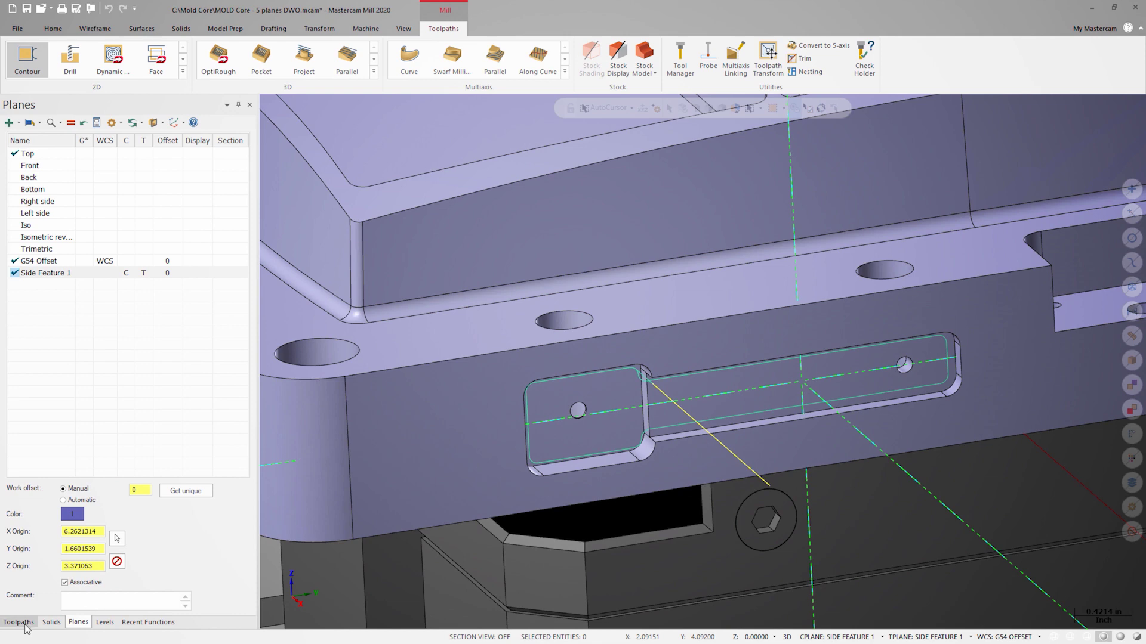
- Backplot the 2D contour toolpath to watch the tool move around the side slot
{"action": "left_click", "coordinate": [19, 622]}
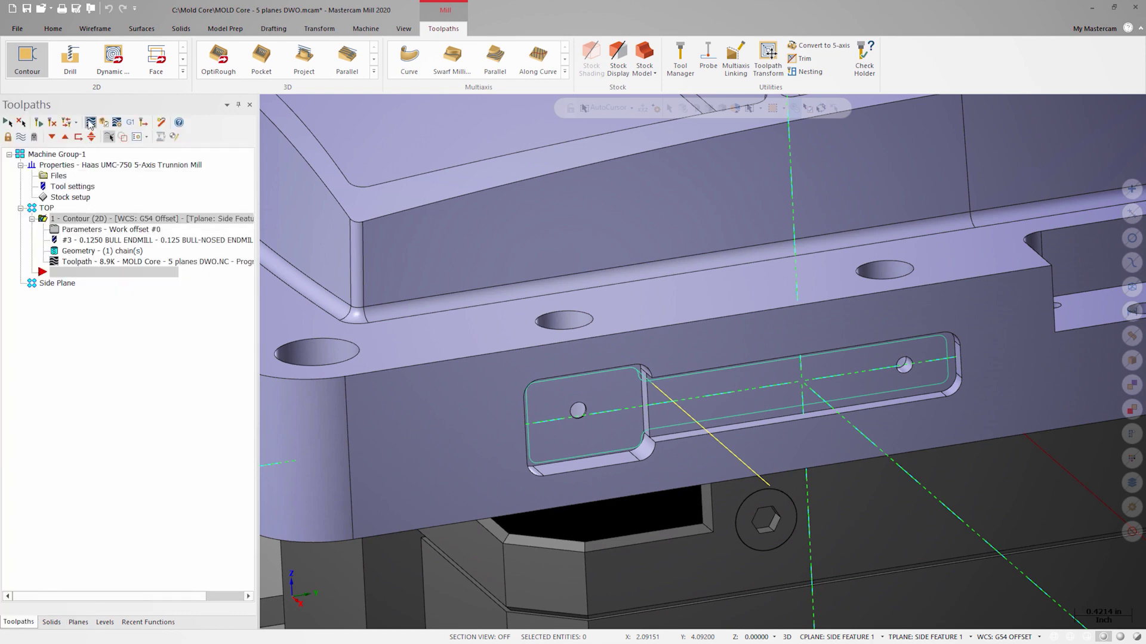
{"action": "left_click", "coordinate": [90, 122]}
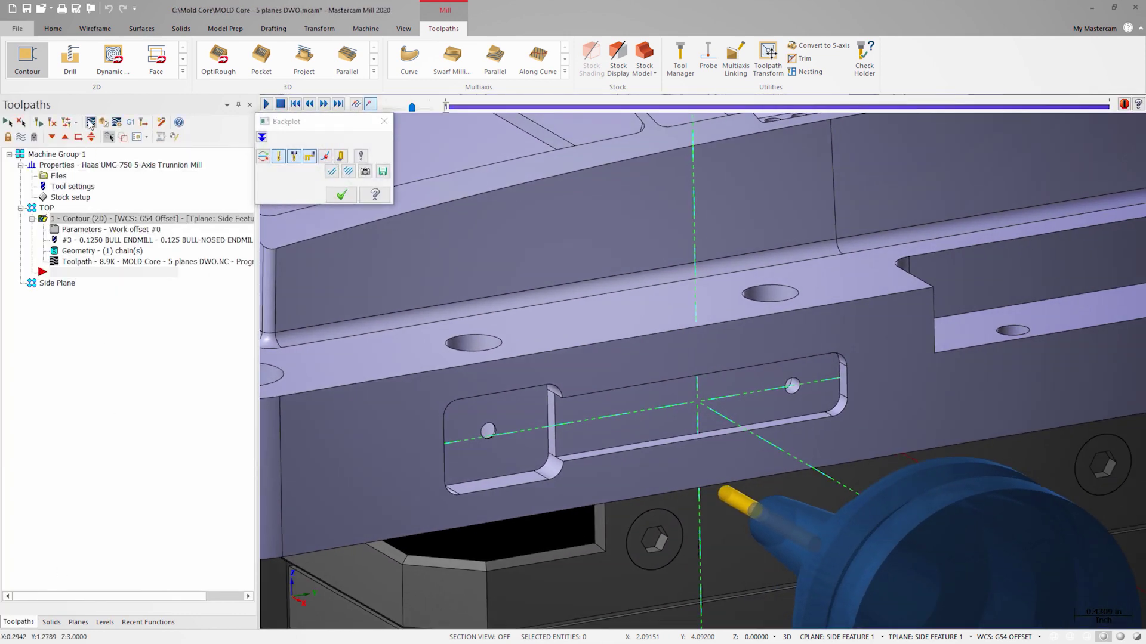
{"action": "left_click", "coordinate": [265, 103]}
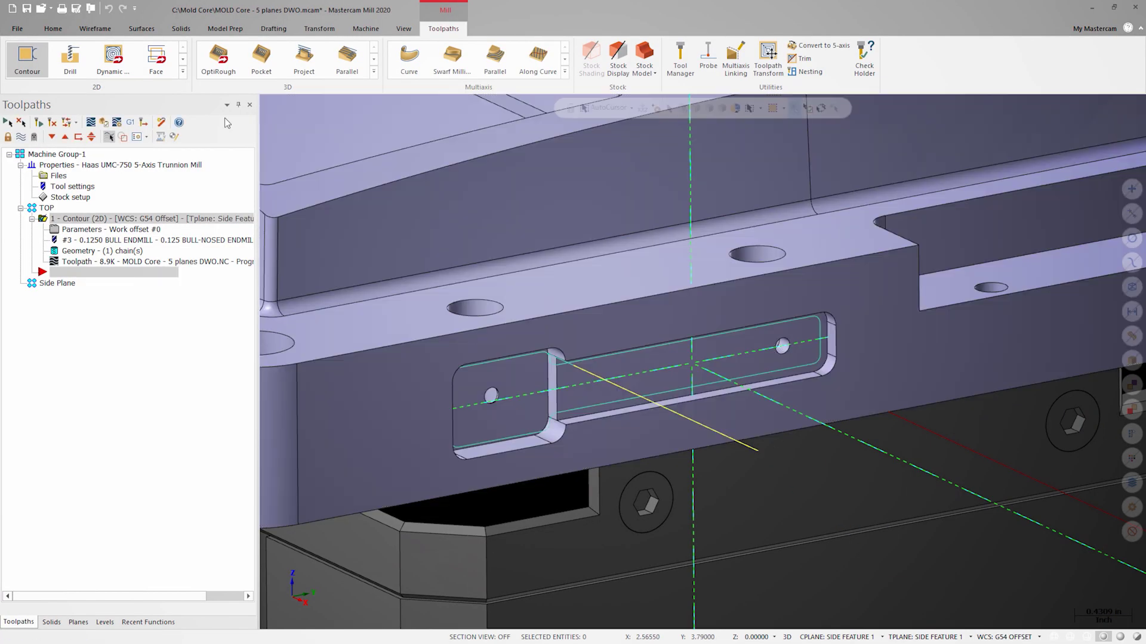
- Post the contour operation with default settings and save the NC program as G254.NC
{"action": "left_click", "coordinate": [130, 123]}
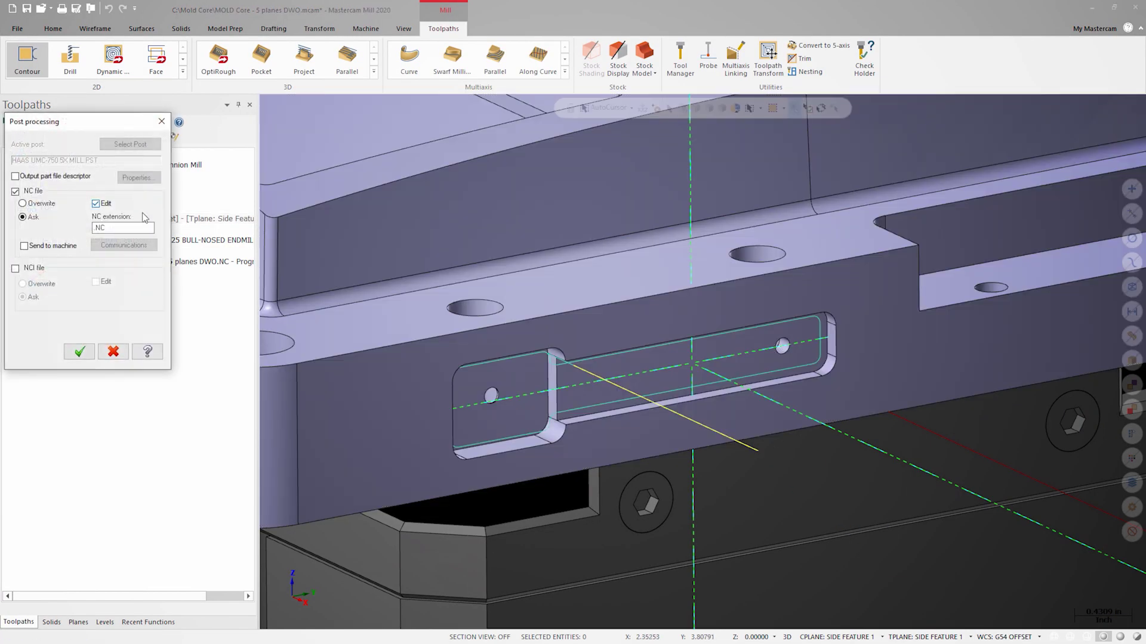
{"action": "left_click", "coordinate": [79, 351]}
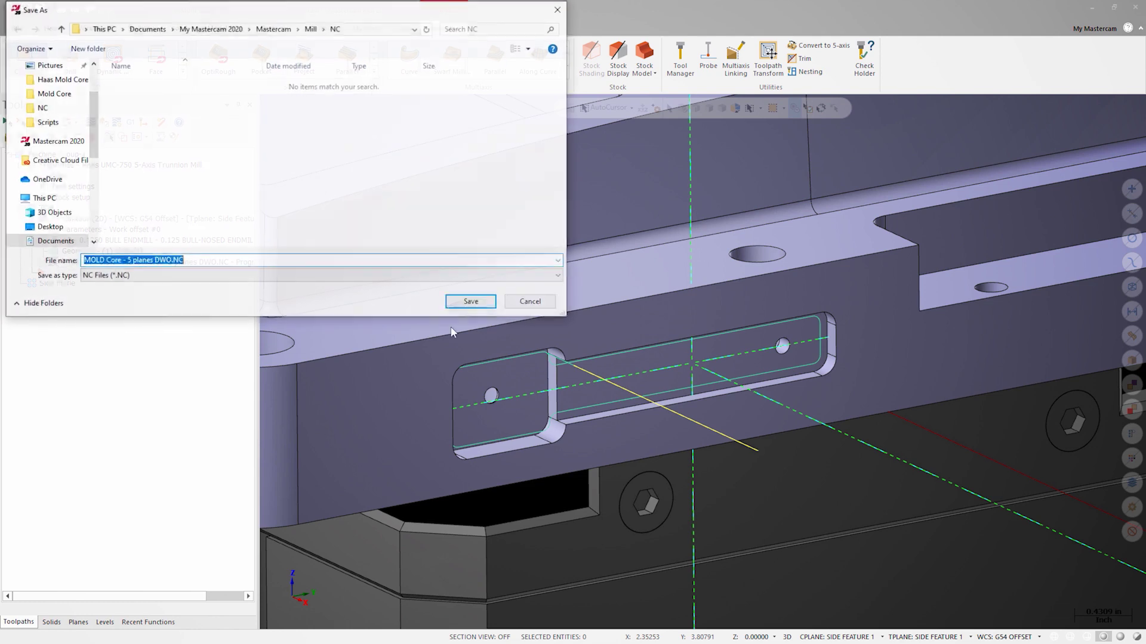
{"action": "type", "text": "G254"}
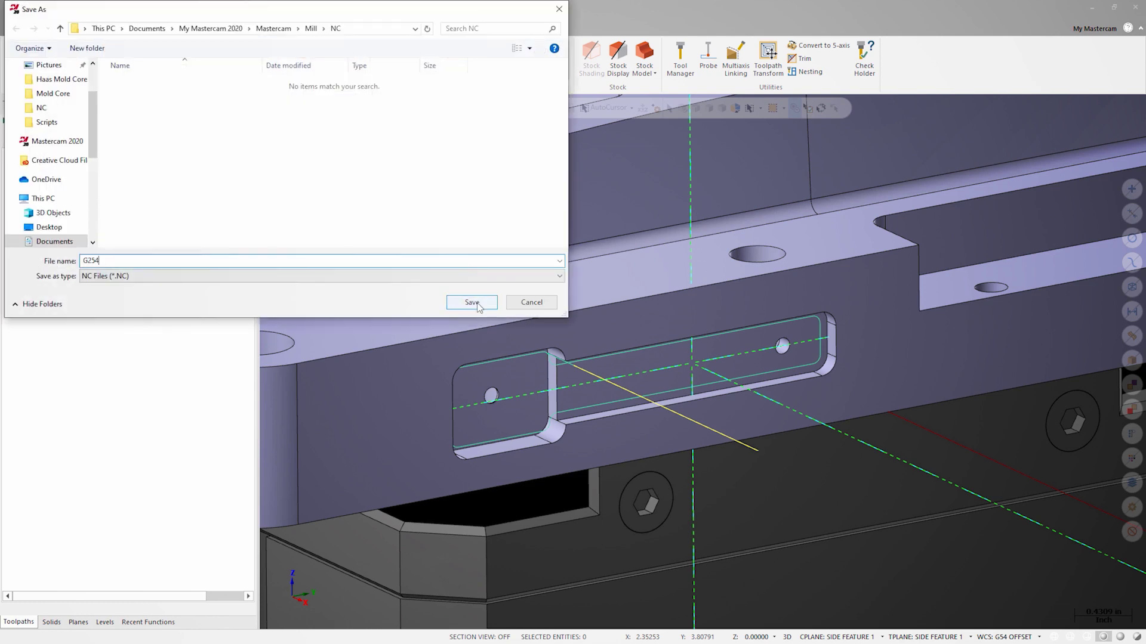
{"action": "left_click", "coordinate": [472, 303]}
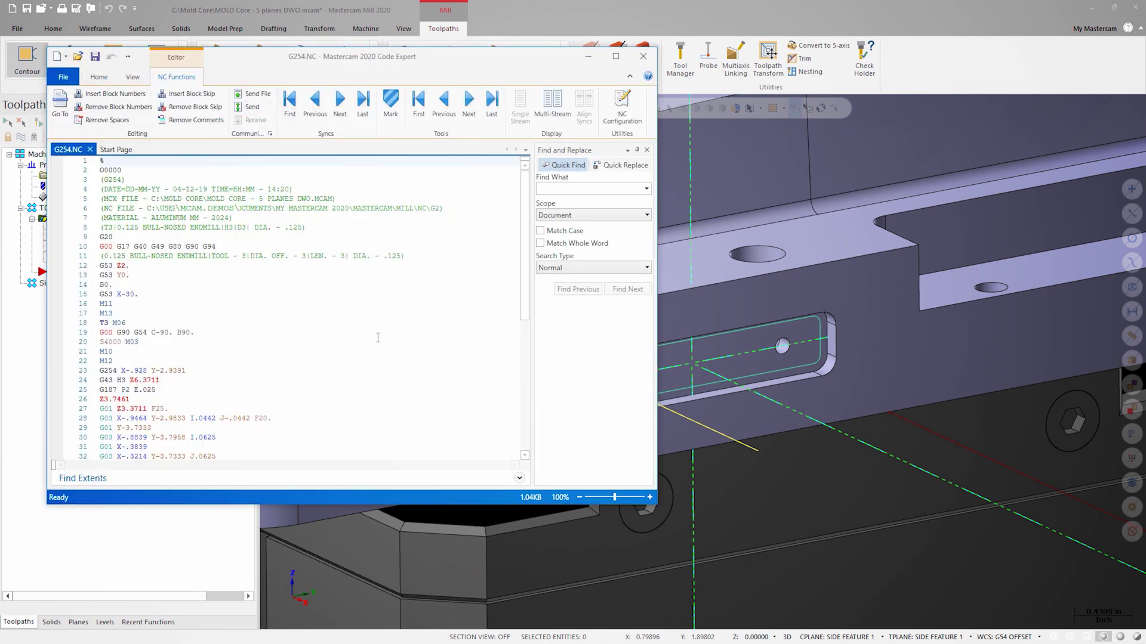
{"action": "left_click", "coordinate": [202, 371]}
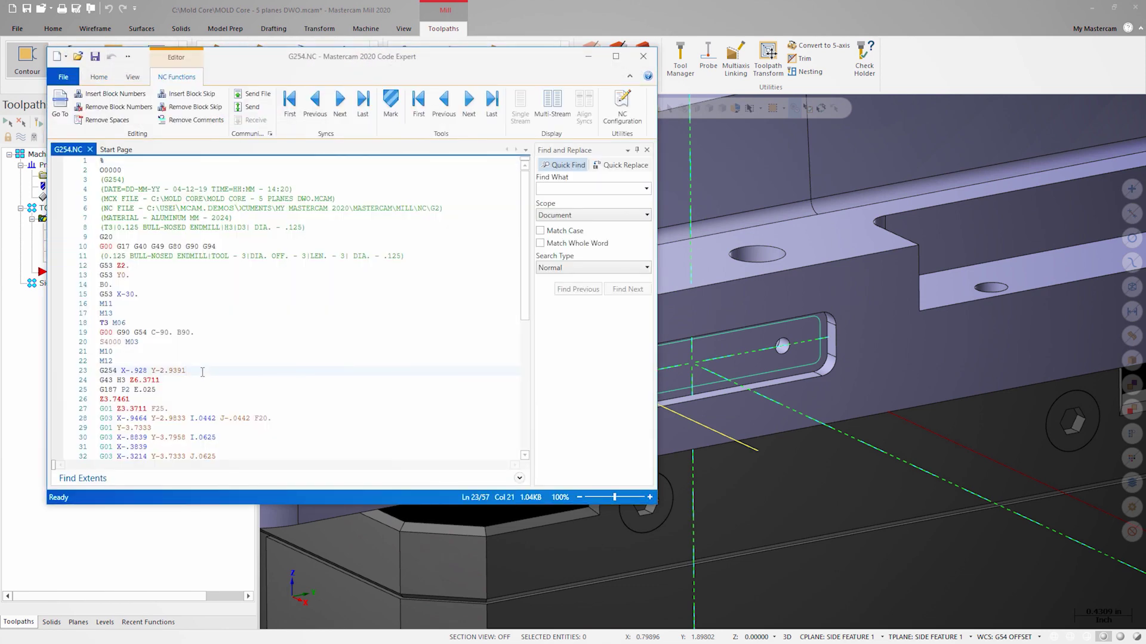